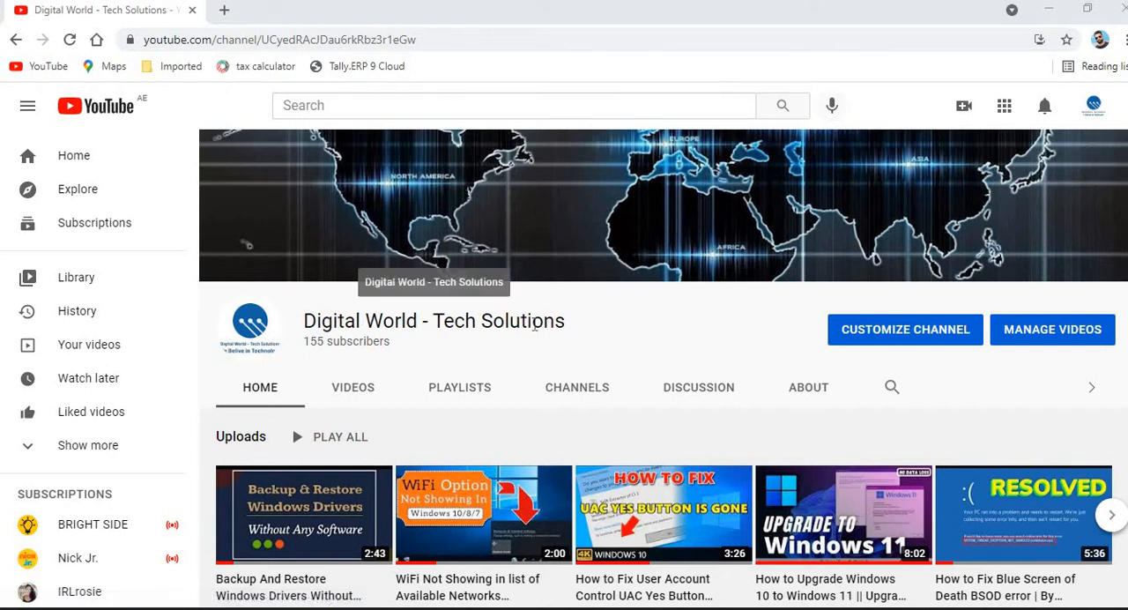
pyautogui.moveTo(319, 321); pyautogui.dragTo(534, 324)
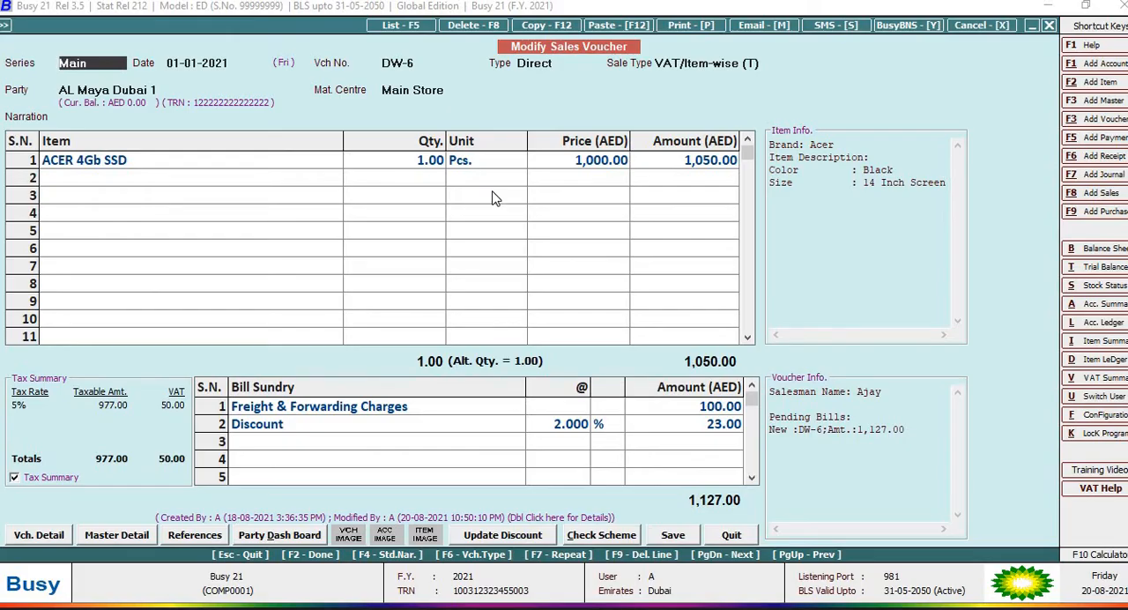
# Step: Close the open sales voucher and return to the list of transaction types with Sales selected
pyautogui.press('Escape')
pyautogui.press('Escape')
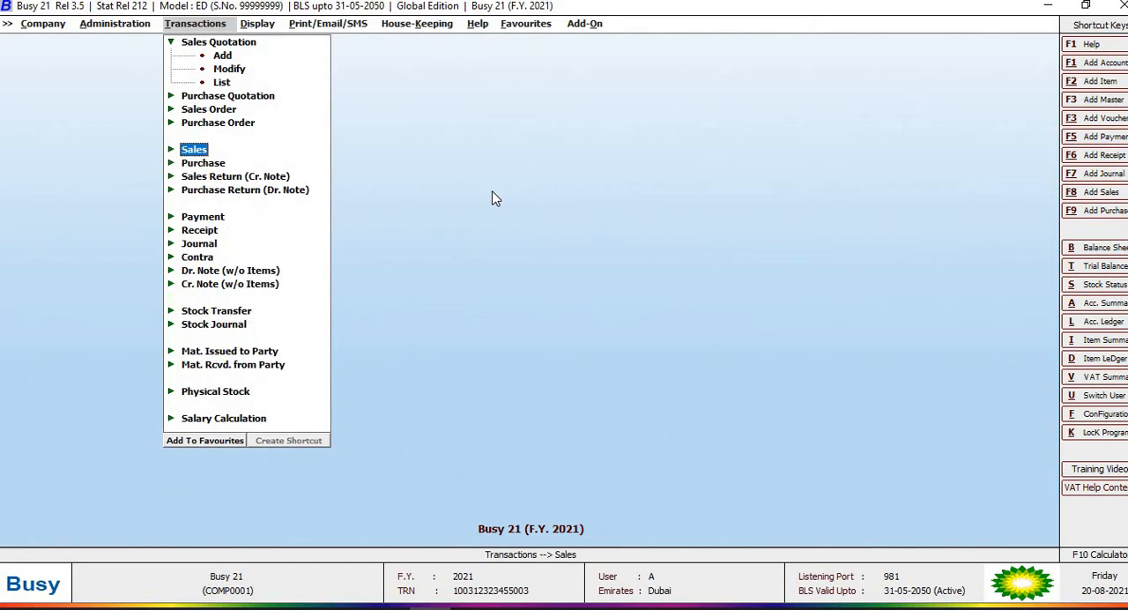
pyautogui.press('Escape')
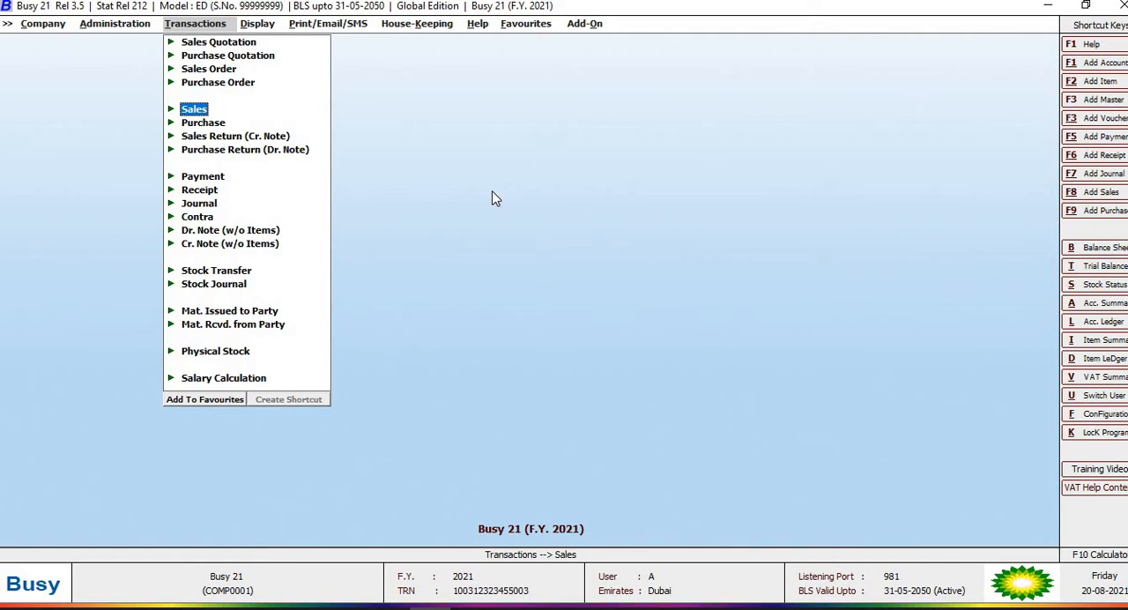
pyautogui.press('Left')
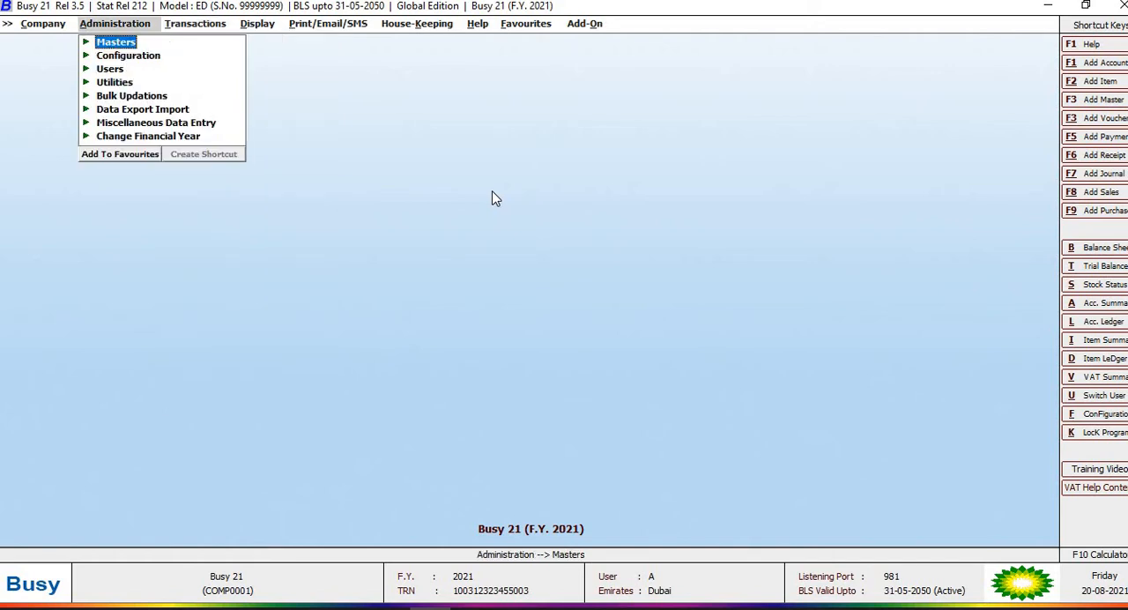
pyautogui.press('Right')
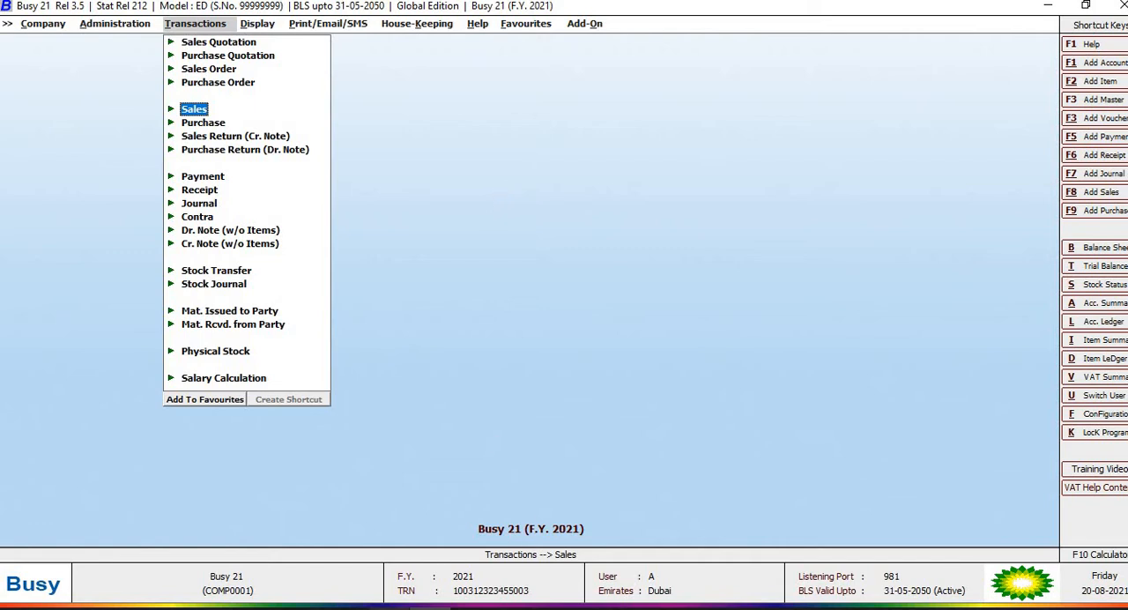
# Step: Close the document folder window, show the desktop and open the invoice file aSA.pdf
pyautogui.click(390, 608)
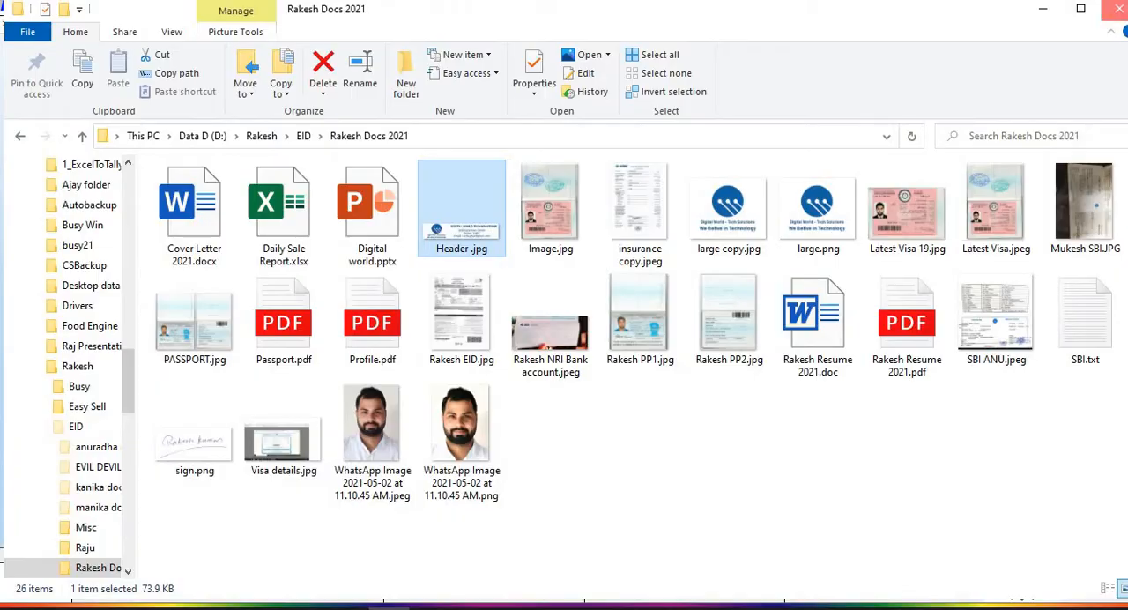
pyautogui.click(1120, 8)
pyautogui.rightClick(569, 607)
pyautogui.click(560, 517)
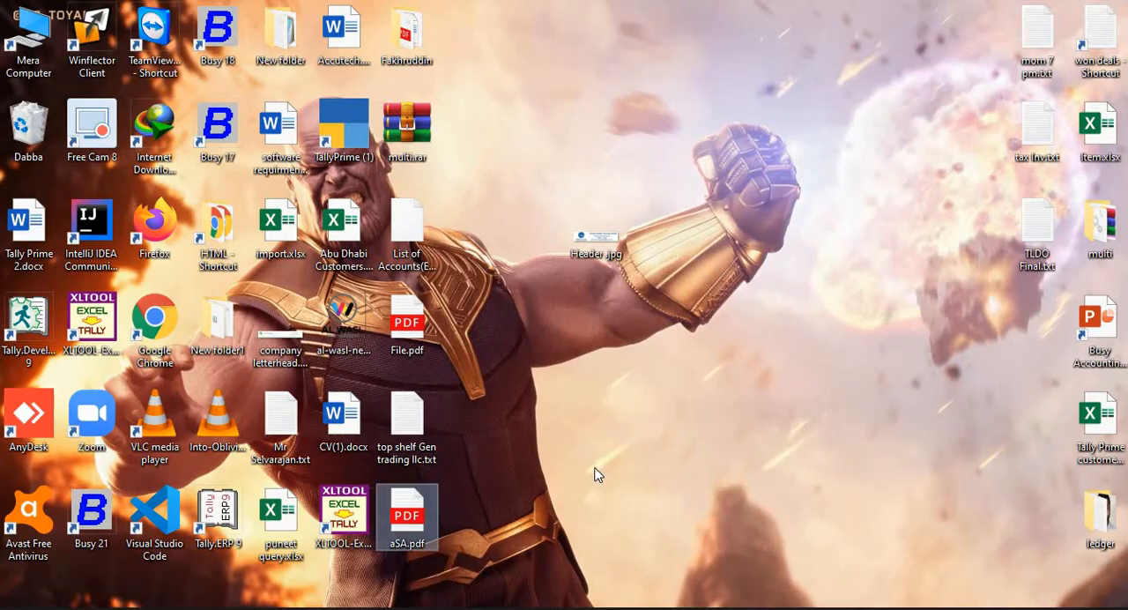
pyautogui.doubleClick(408, 516)
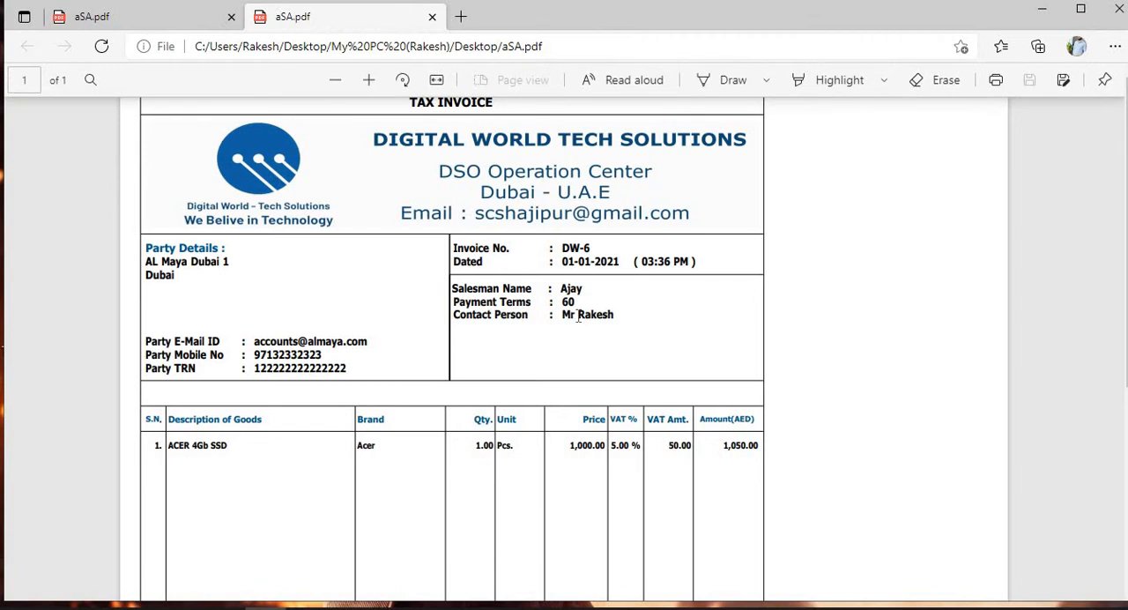
# Step: Examine the tax invoice in full screen, from its header and party details to its item columns and totals
pyautogui.press('F11')
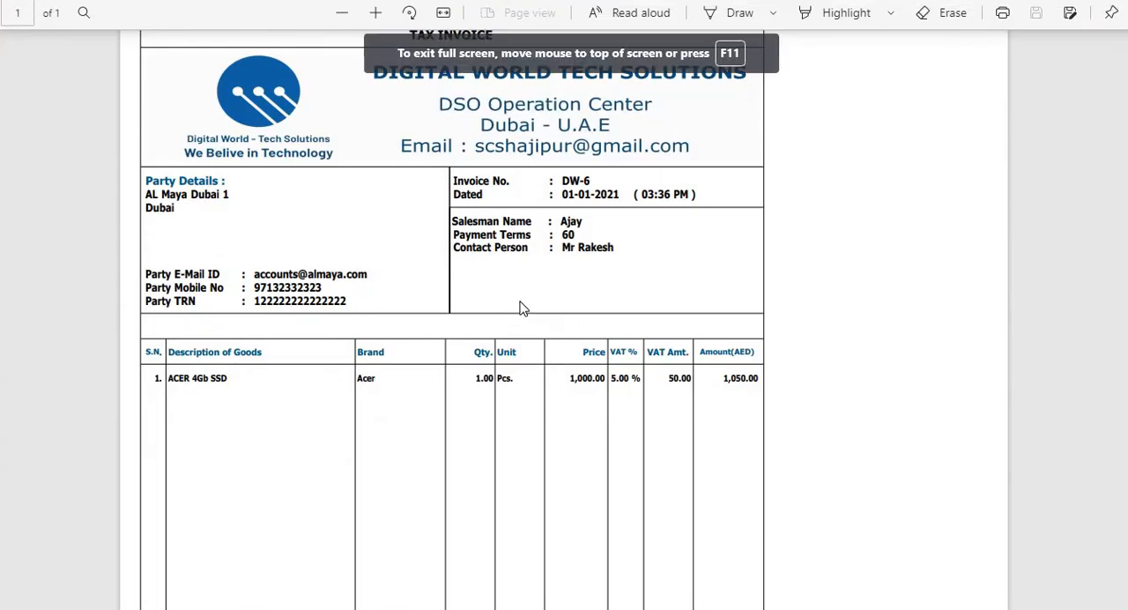
pyautogui.scroll(-3, 520, 306)
pyautogui.scroll(3, 520, 309)
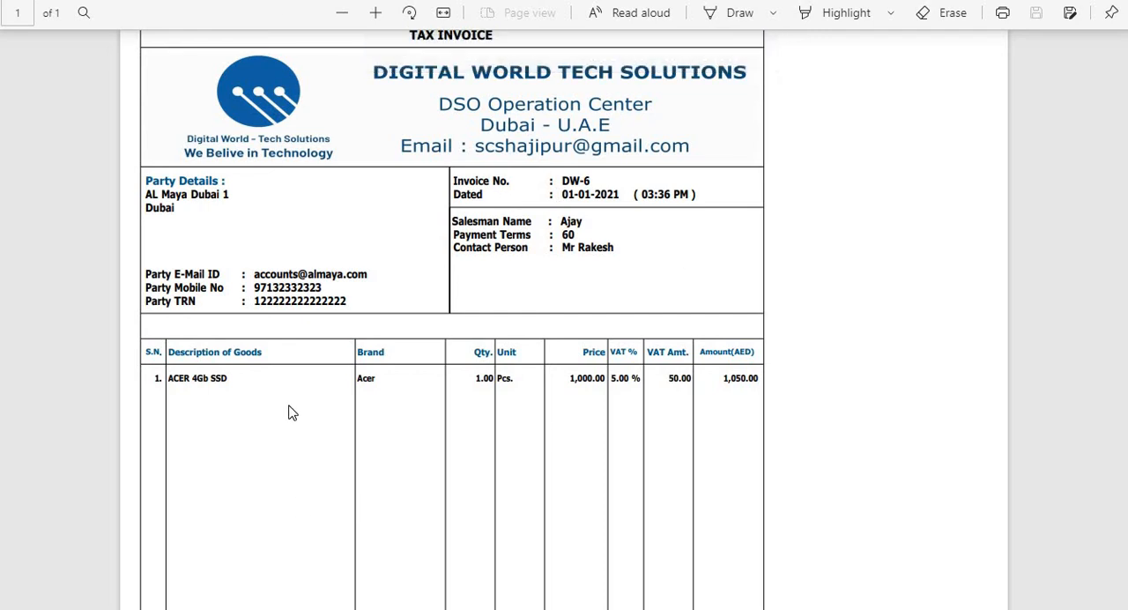
pyautogui.scroll(-2, 295, 419)
pyautogui.scroll(-1, 305, 428)
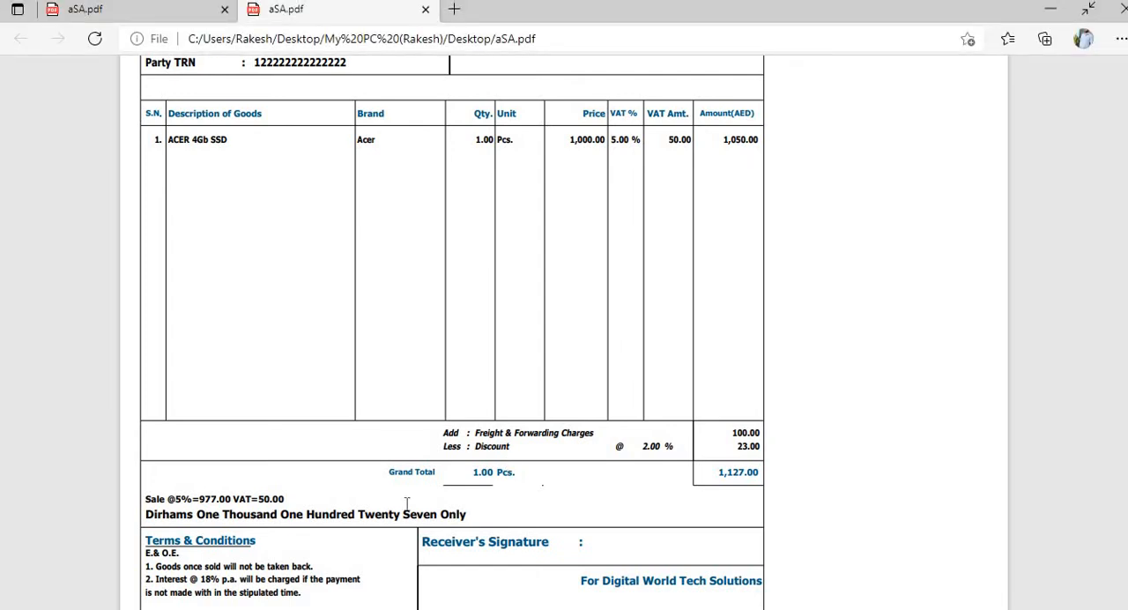
pyautogui.press('F11')
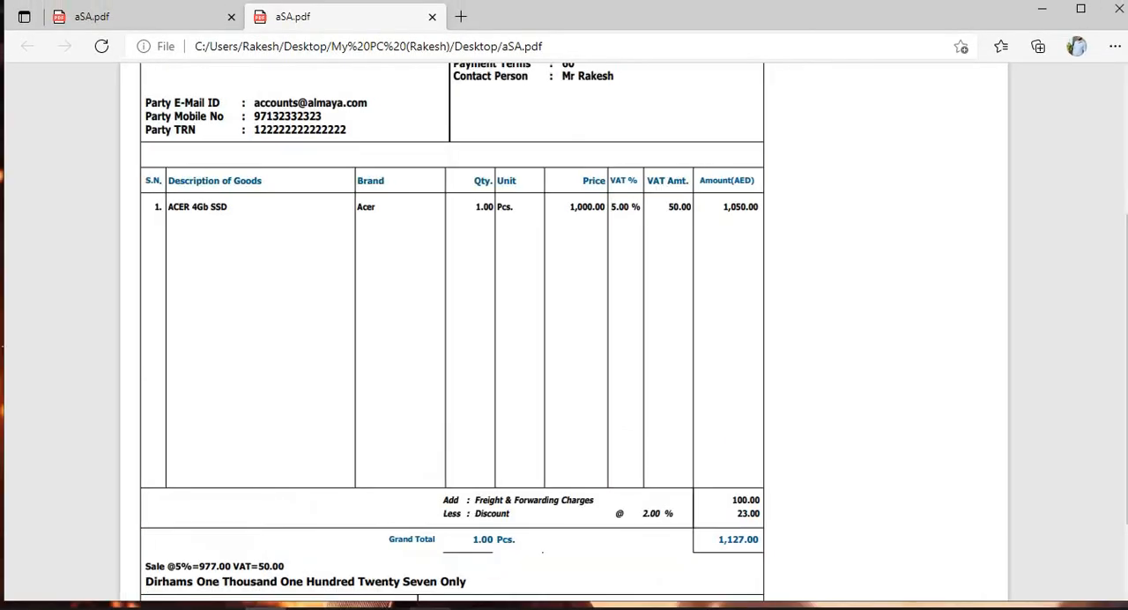
# Step: Switch to Busy 21 and open the Main series sales voucher dated 01-01-2021 for modification
pyautogui.hotkey('alt', 'Tab')
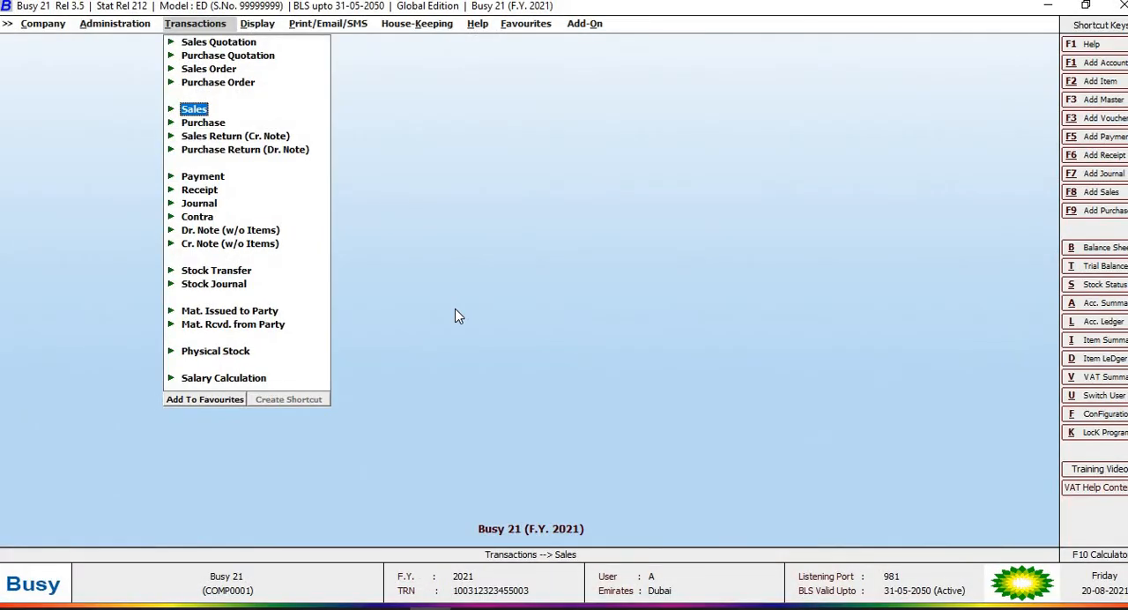
pyautogui.press('Return')
pyautogui.press('Down')
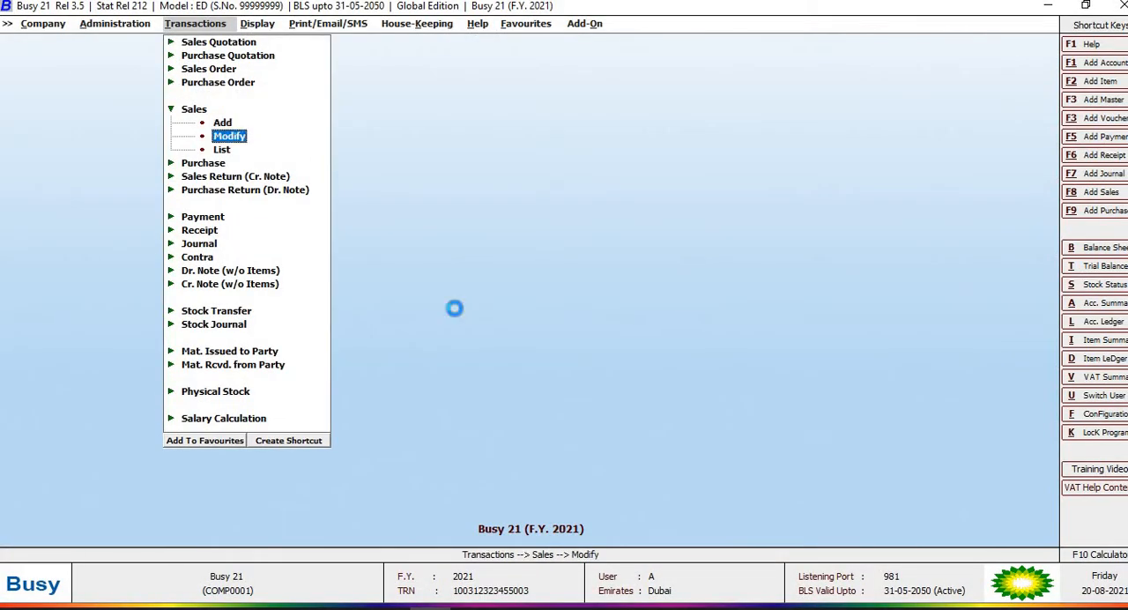
pyautogui.press('Return')
pyautogui.press('Return')
pyautogui.press('Return')
pyautogui.press('Return')
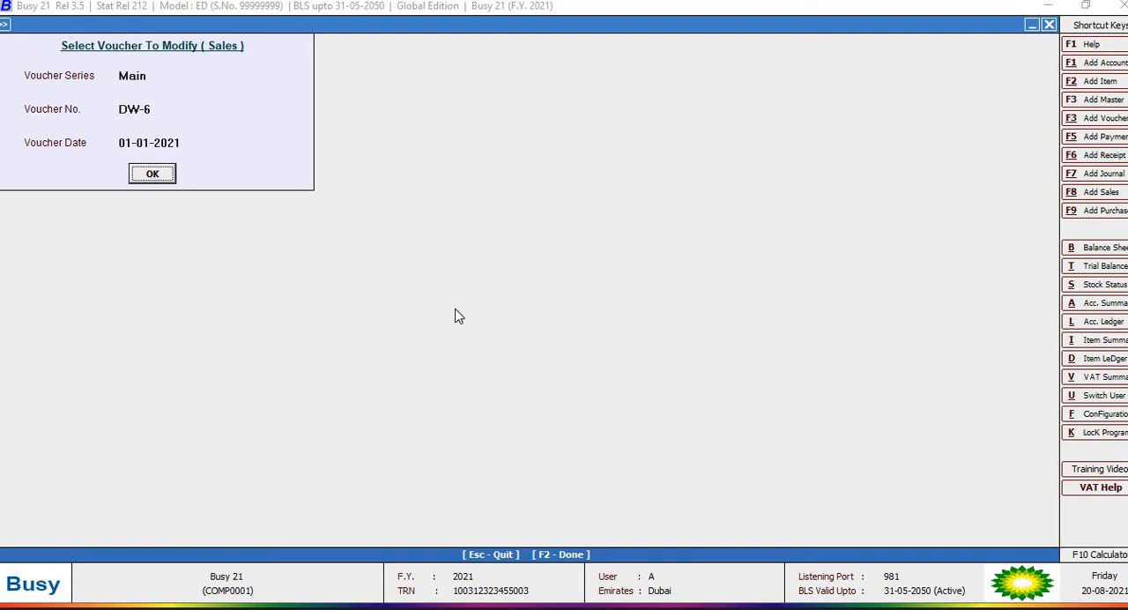
pyautogui.press('Return')
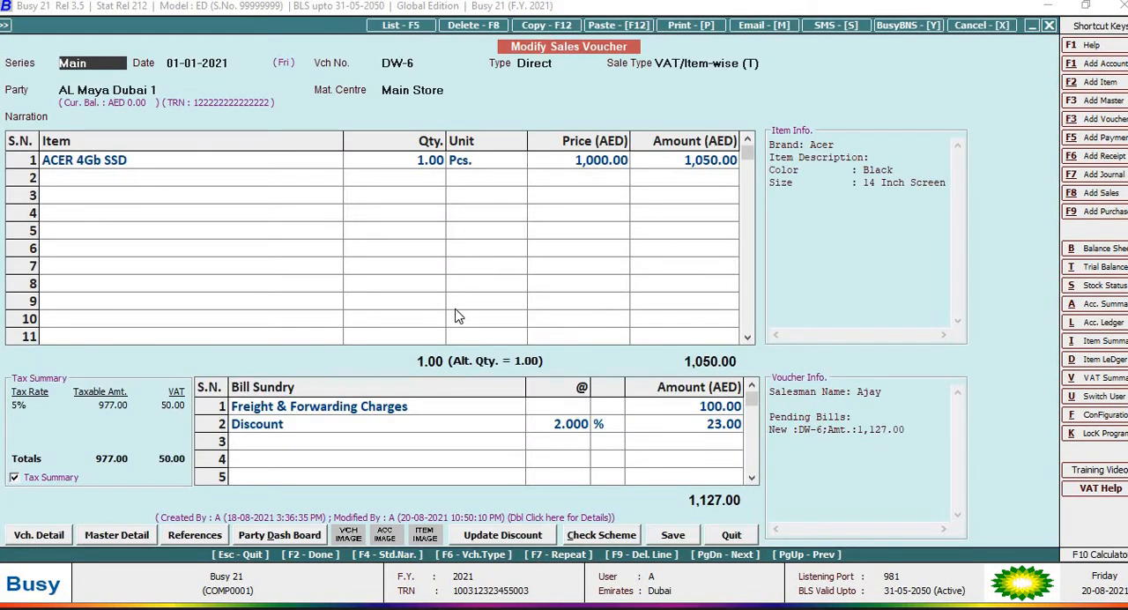
# Step: Keep the type Direct and sale type VAT/Item-wise (T), and open the voucher party's account master for modification
pyautogui.press('Return')
pyautogui.press('Return')
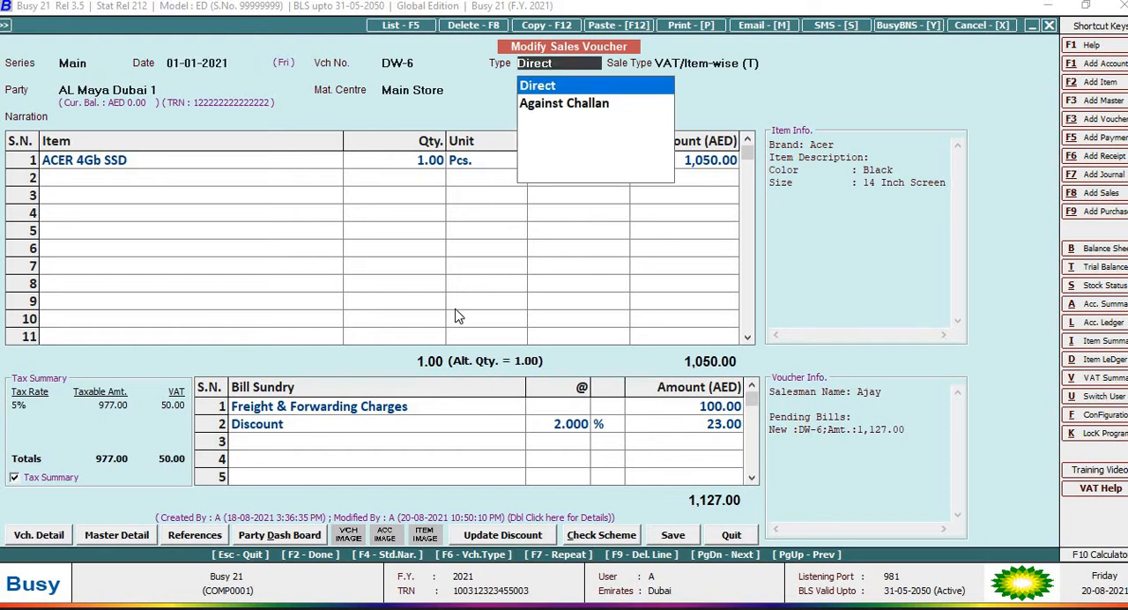
pyautogui.press('Return')
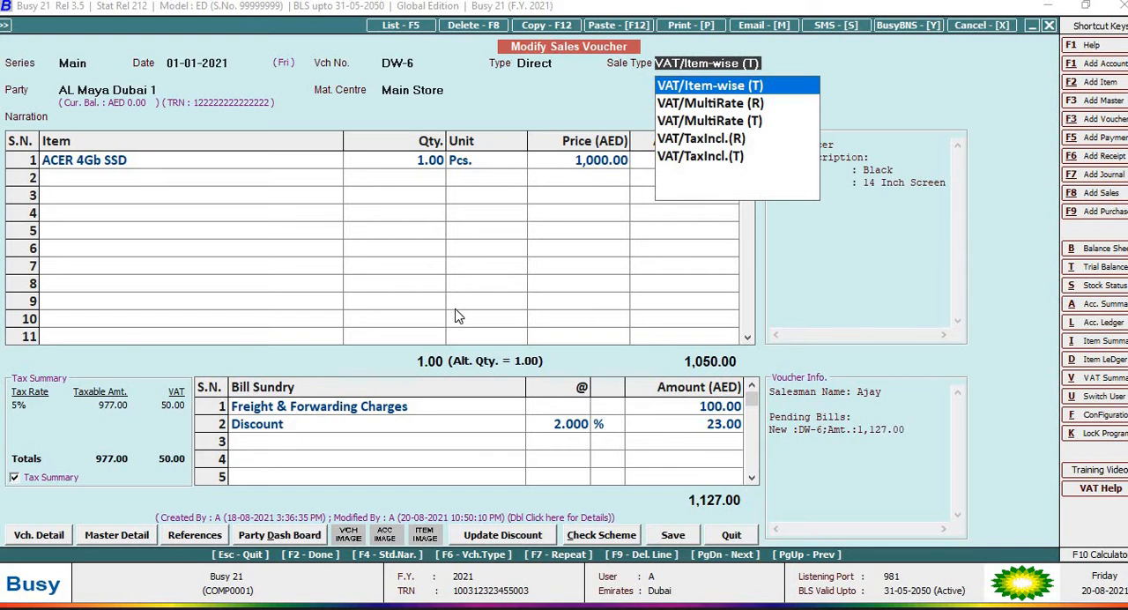
pyautogui.press('Return')
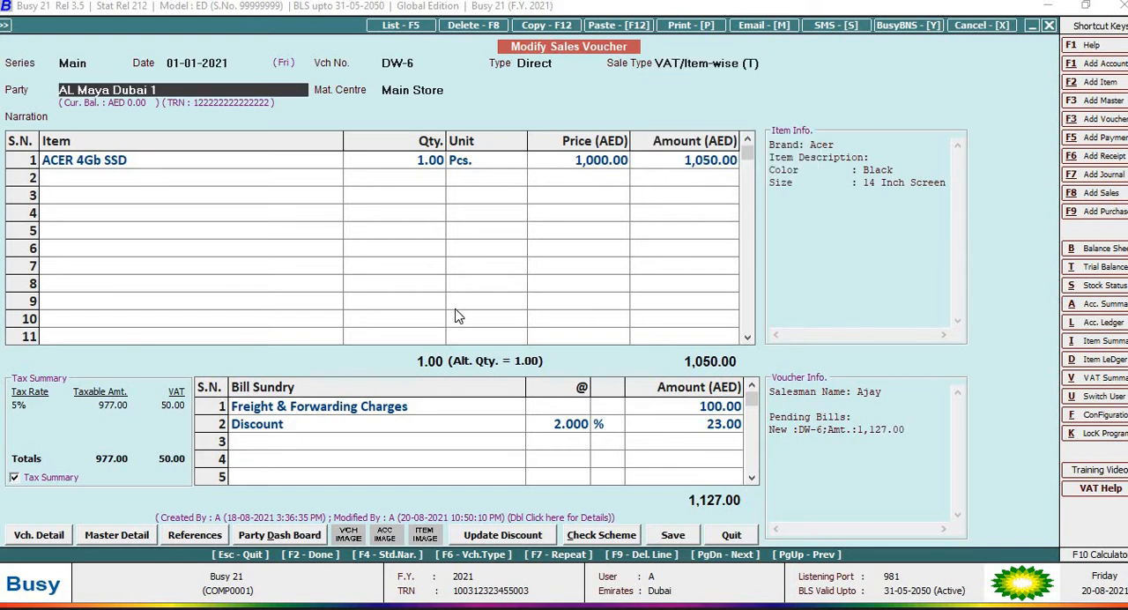
pyautogui.hotkey('alt', 'm')
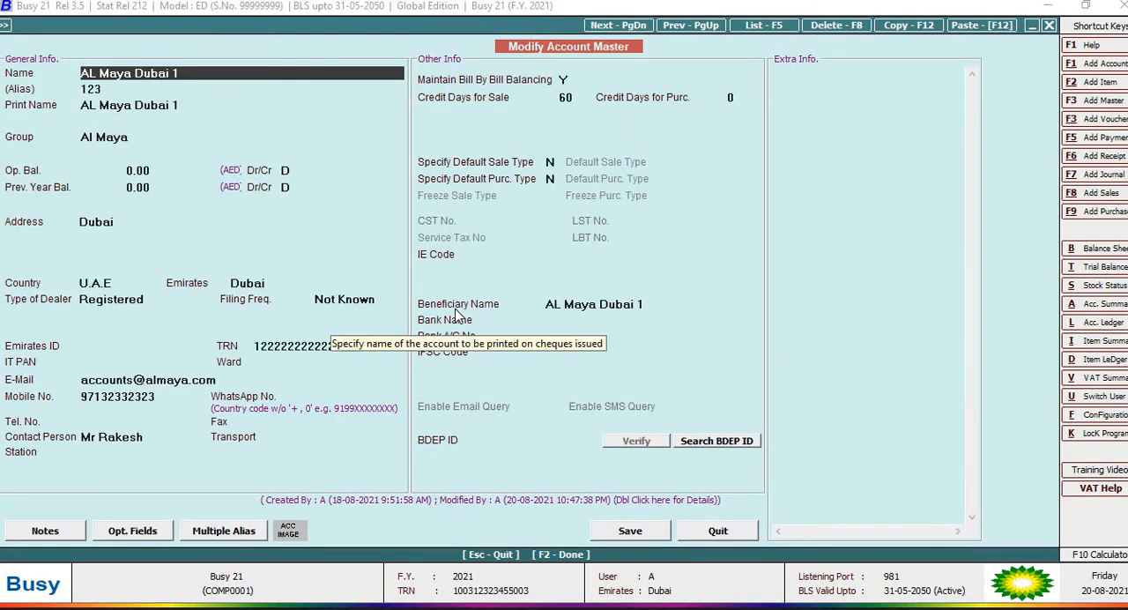
# Step: Review the party account's general details field by field, including group, balances, address, dealer type, TRN, e-mail, mobile number and contact person
pyautogui.press('Return')
pyautogui.press('Return')
pyautogui.press('Return')
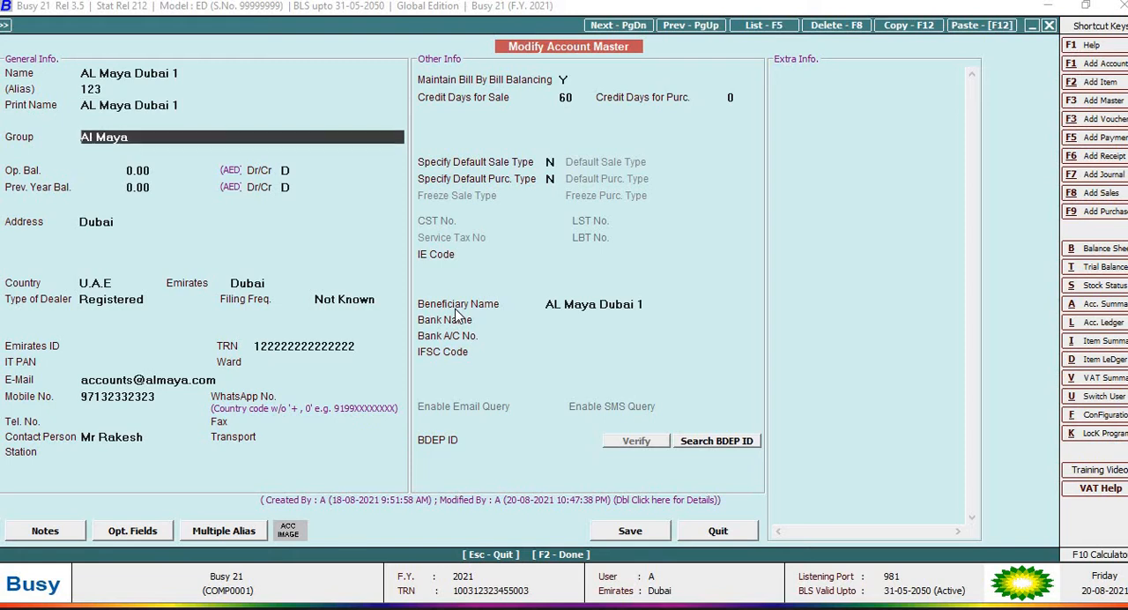
pyautogui.press('Return')
pyautogui.press('Return')
pyautogui.press('Return')
pyautogui.press('Return')
pyautogui.press('Return')
pyautogui.press('Return')
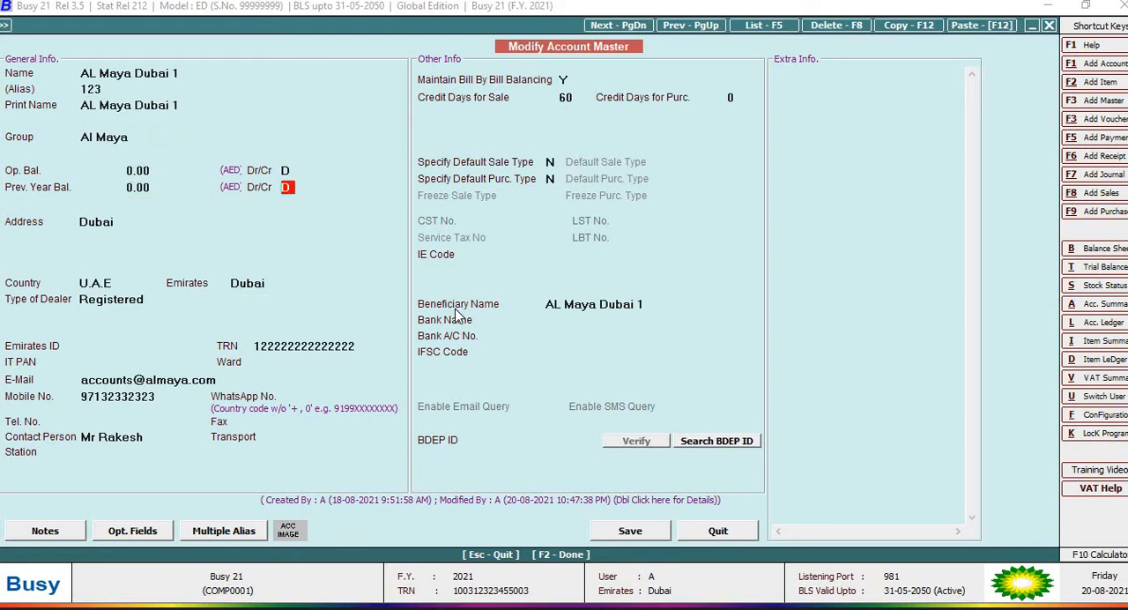
pyautogui.press('Return')
pyautogui.press('Return')
pyautogui.press('Return')
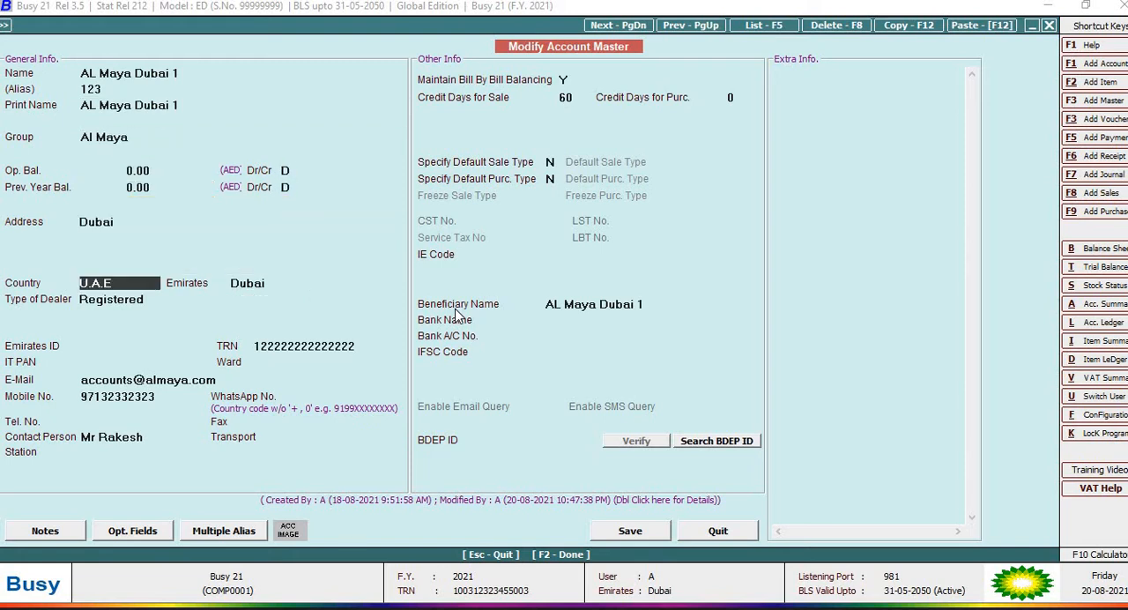
pyautogui.press('Return')
pyautogui.press('Return')
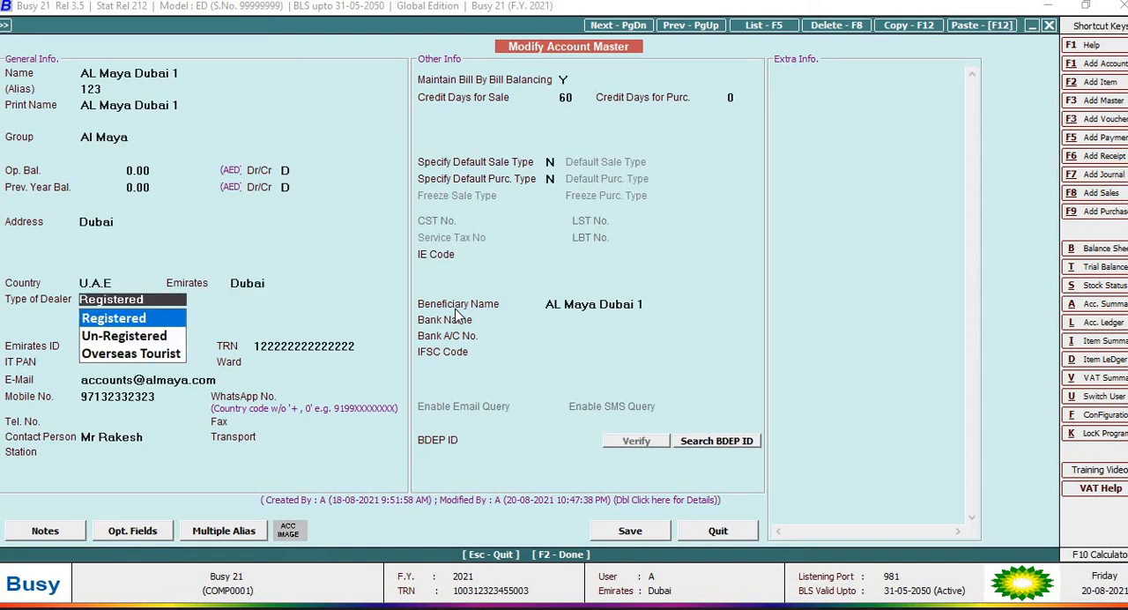
pyautogui.press('Return')
pyautogui.press('Return')
pyautogui.press('Return')
pyautogui.press('Return')
pyautogui.press('Return')
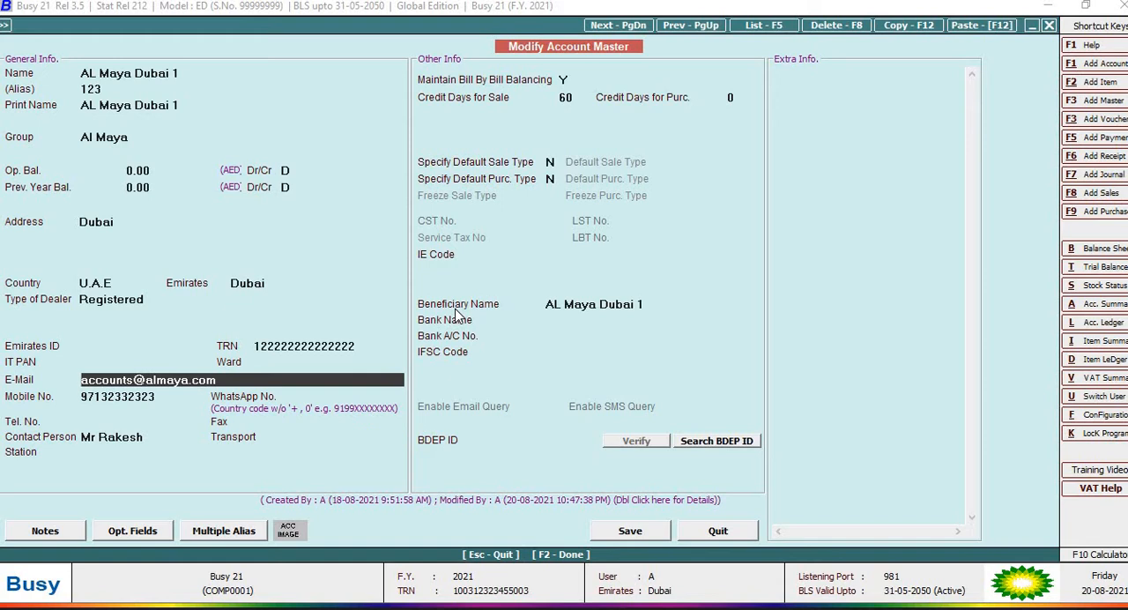
pyautogui.press('Return')
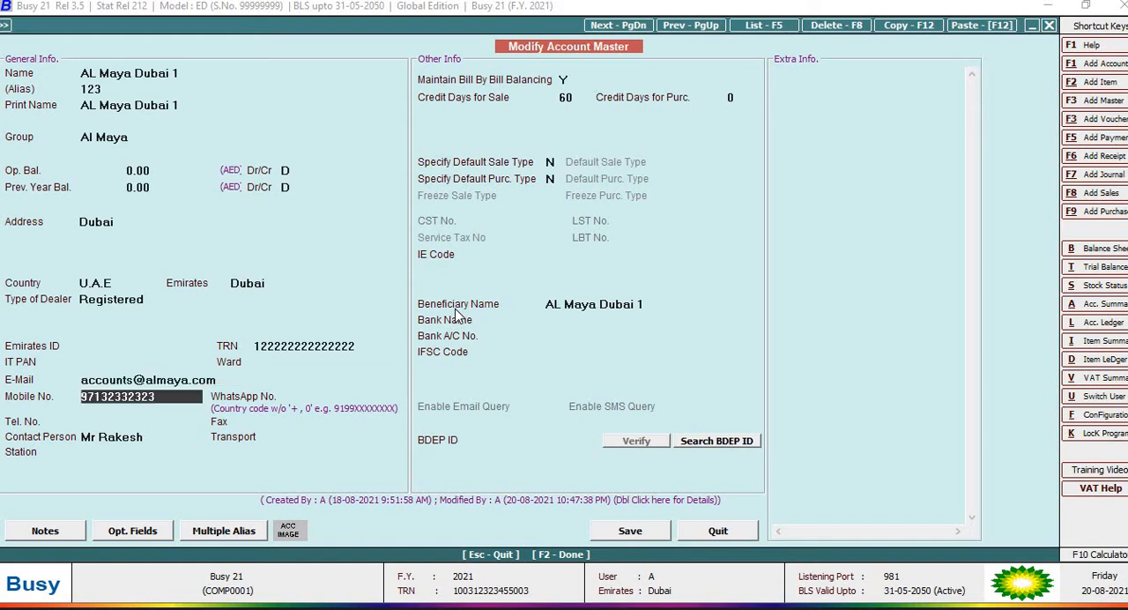
pyautogui.press('Return')
pyautogui.press('Return')
# Step: Go through the party's credit days and default sale and purchase type settings, and save the account master
pyautogui.press('Return')
pyautogui.press('Return')
pyautogui.press('Return')
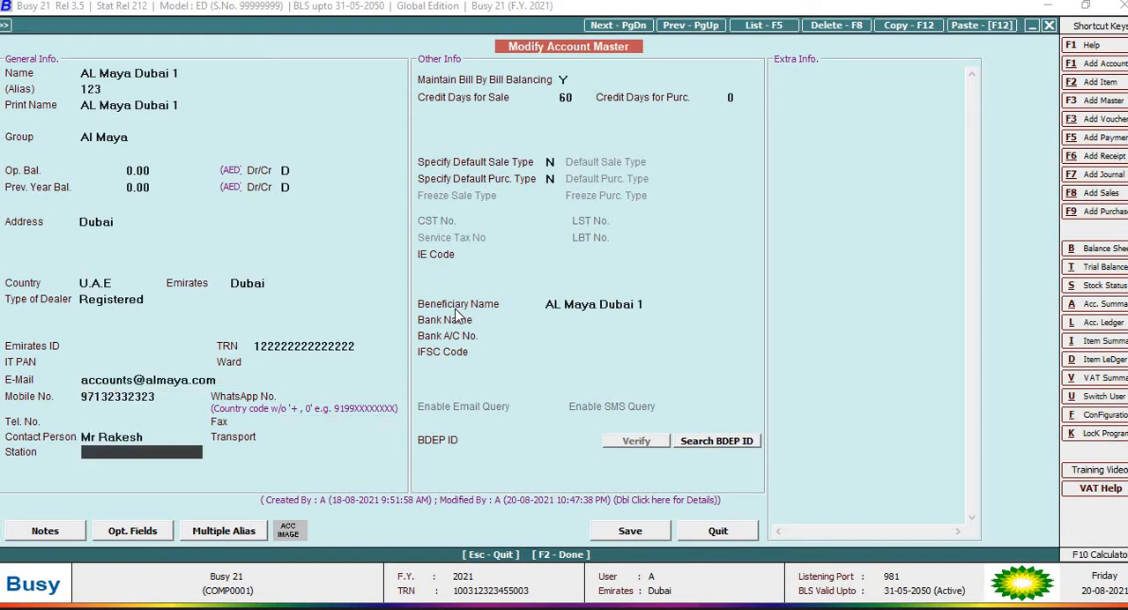
pyautogui.press('Return')
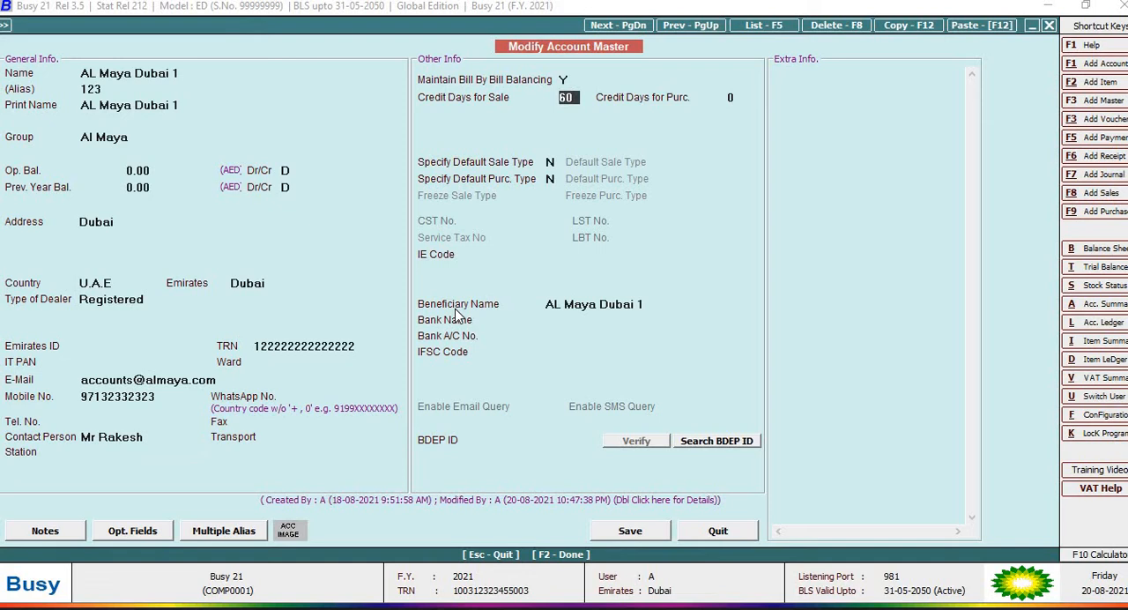
pyautogui.press('Return')
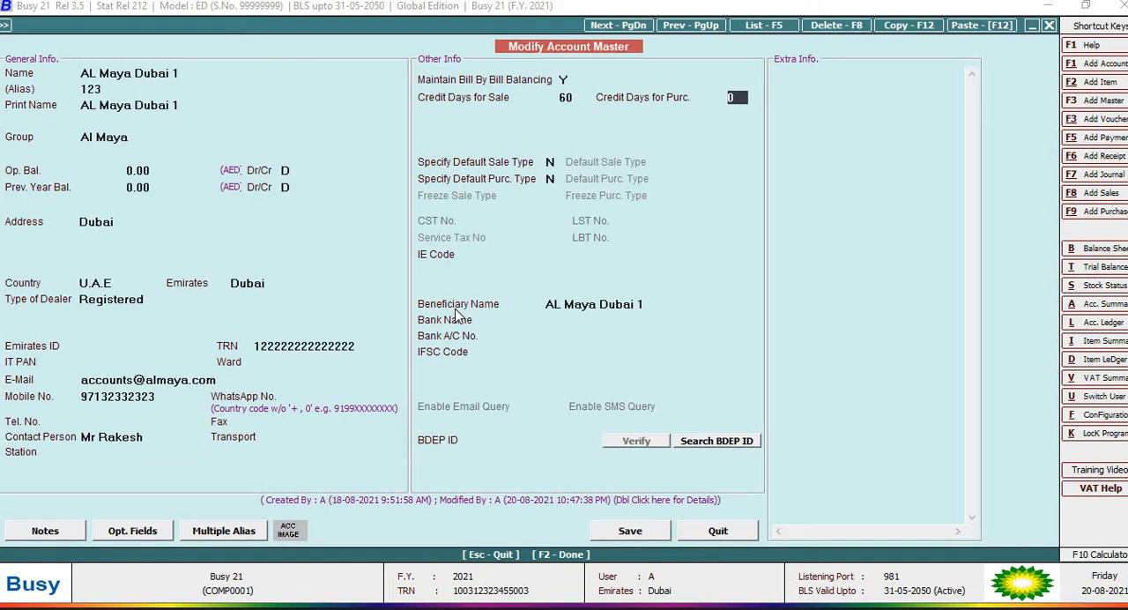
pyautogui.press('Return')
pyautogui.press('Return')
pyautogui.press('Return')
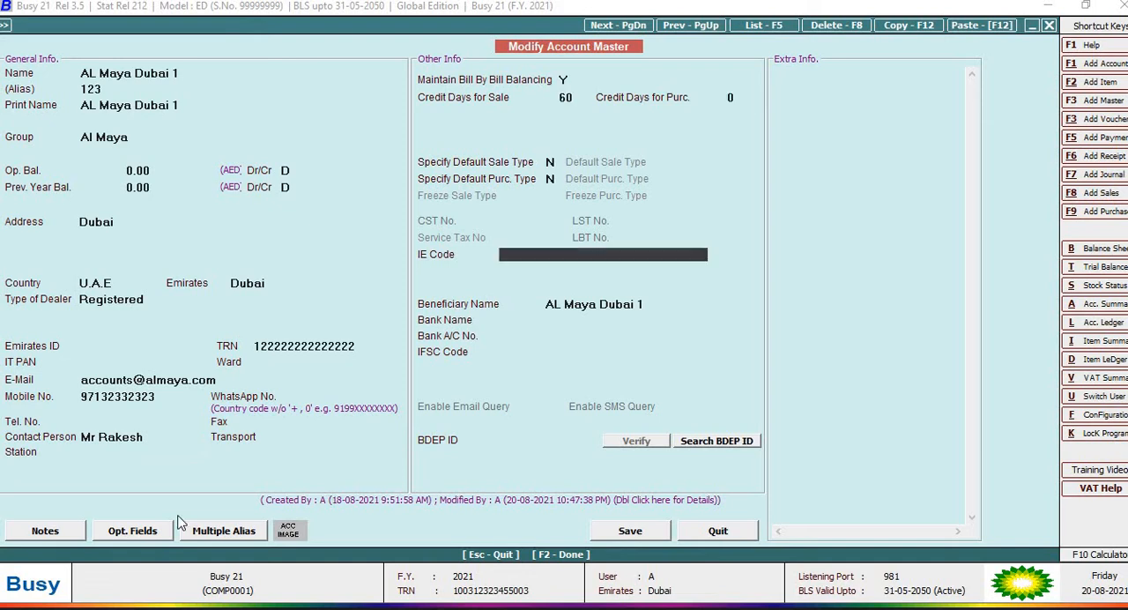
pyautogui.click(631, 532)
pyautogui.click(569, 379)
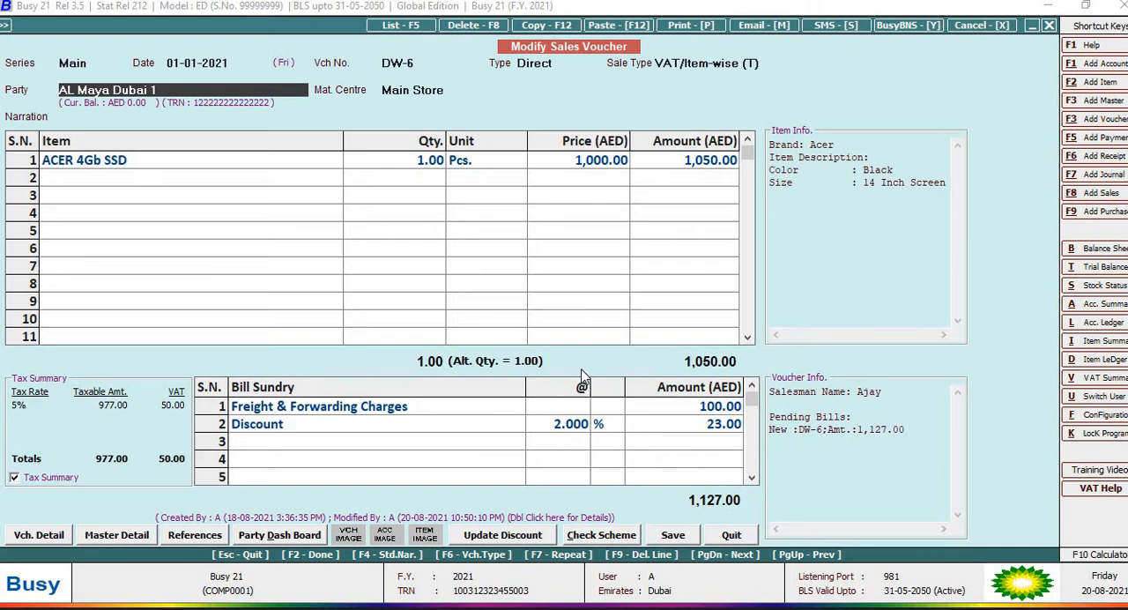
# Step: Keep the party, Main Store and blank narration, and review the ACER 4Gb SSD item's brand, color and size description
pyautogui.press('Return')
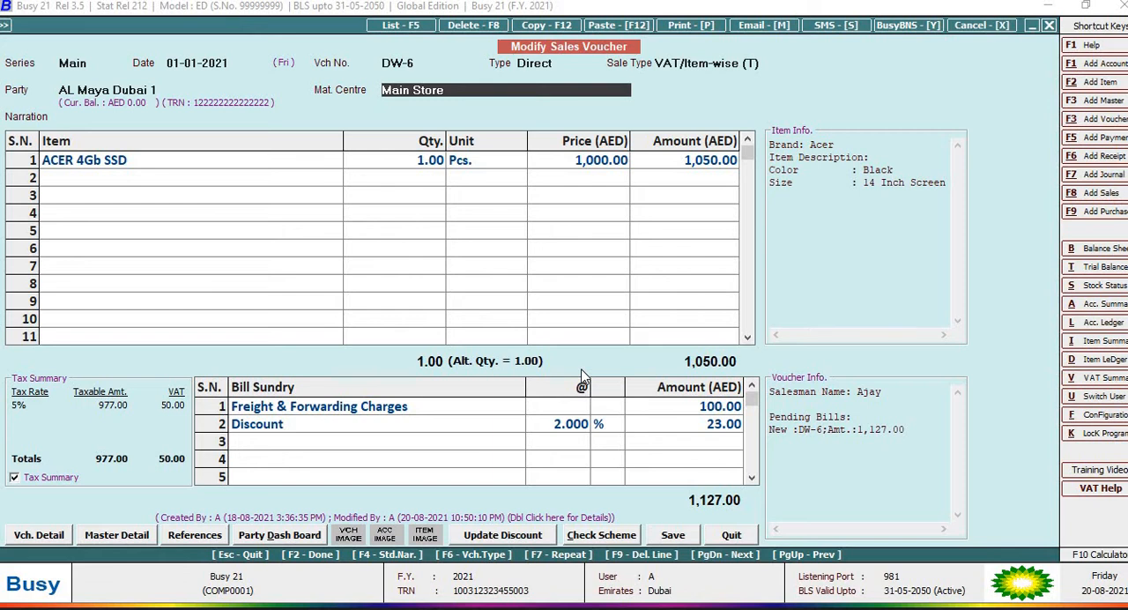
pyautogui.press('Return')
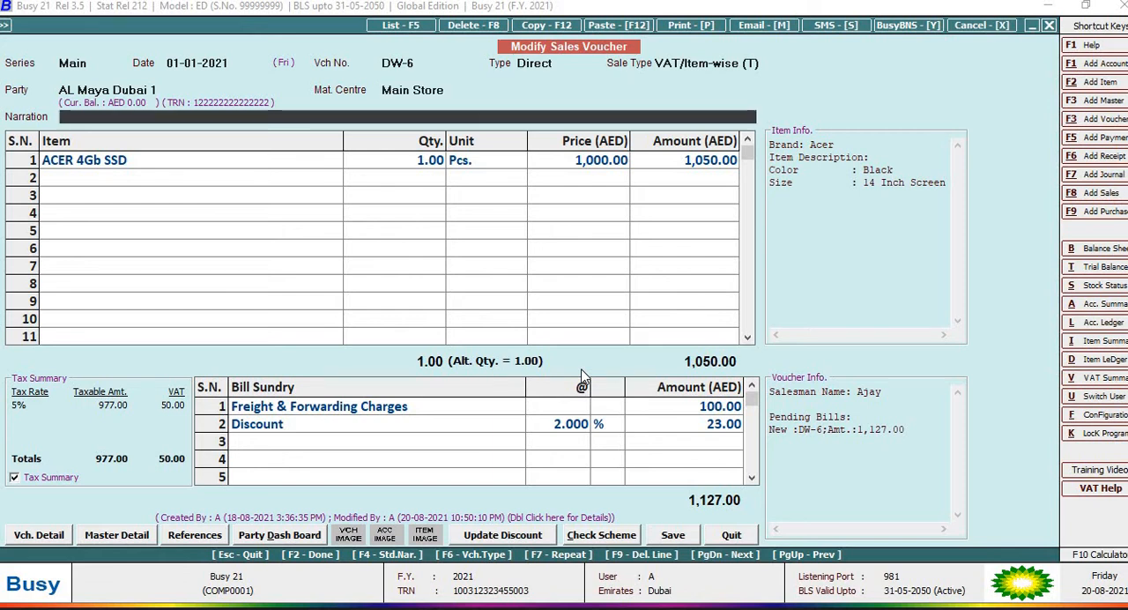
pyautogui.press('Return')
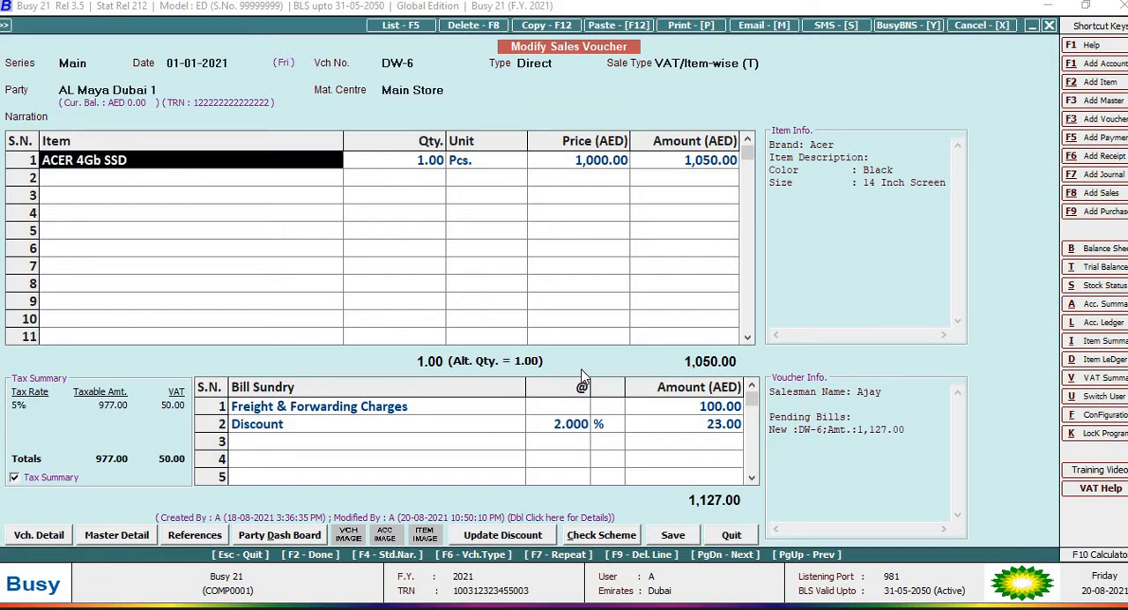
pyautogui.press('Return')
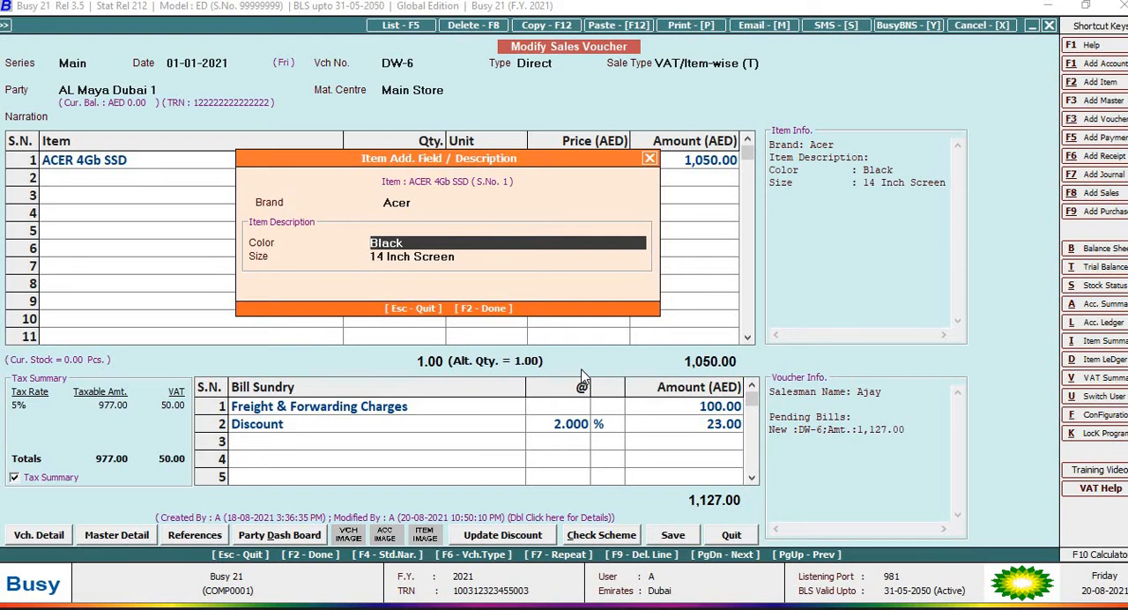
pyautogui.press('Up')
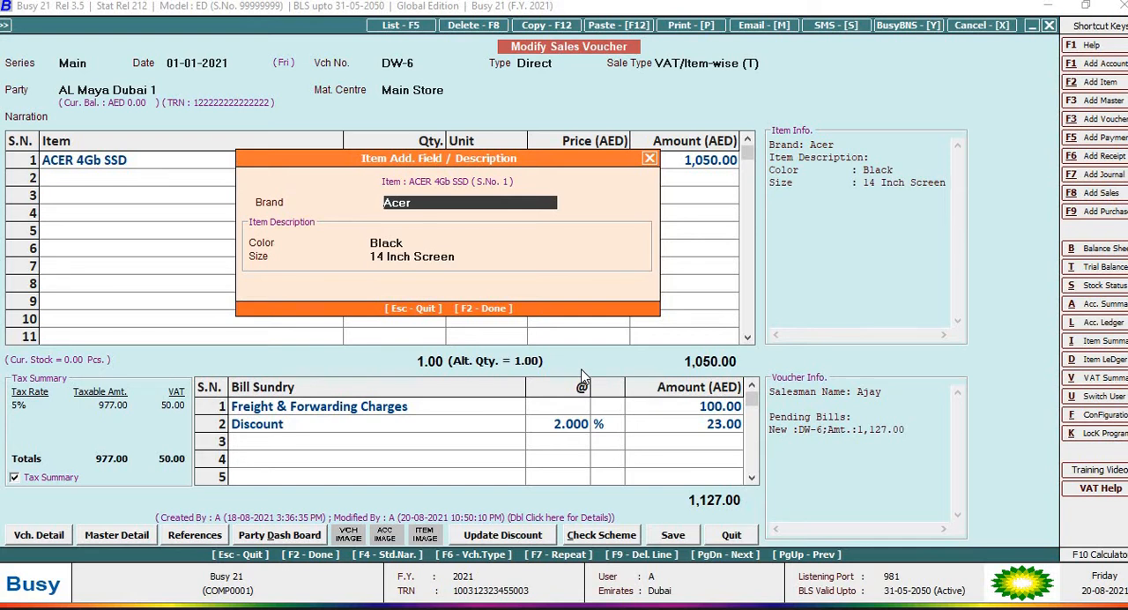
pyautogui.press('Down')
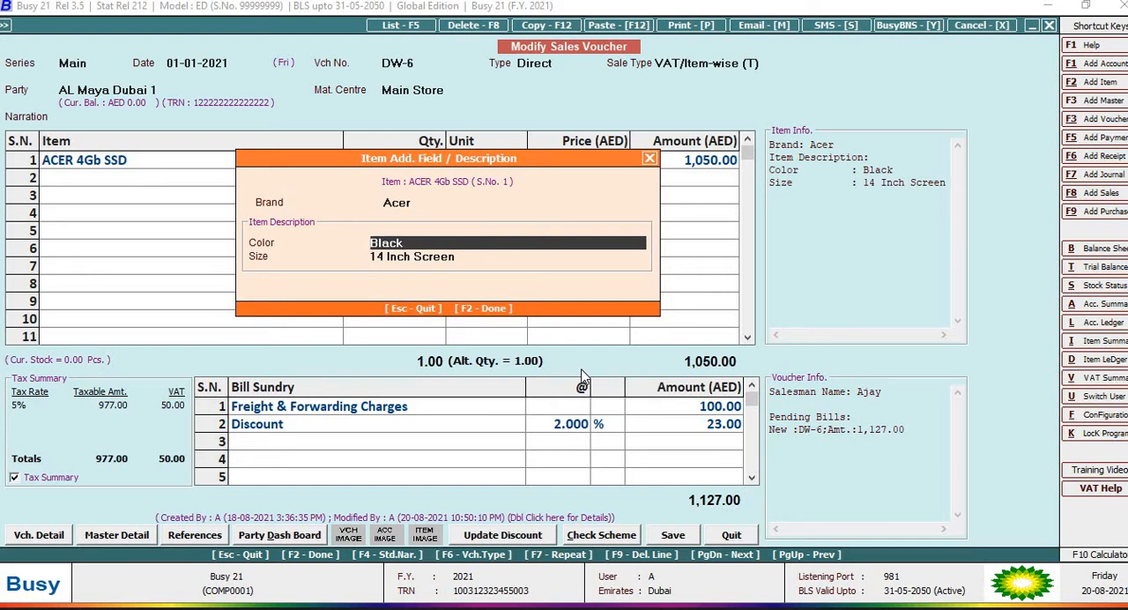
pyautogui.press('Down')
pyautogui.press('Return')
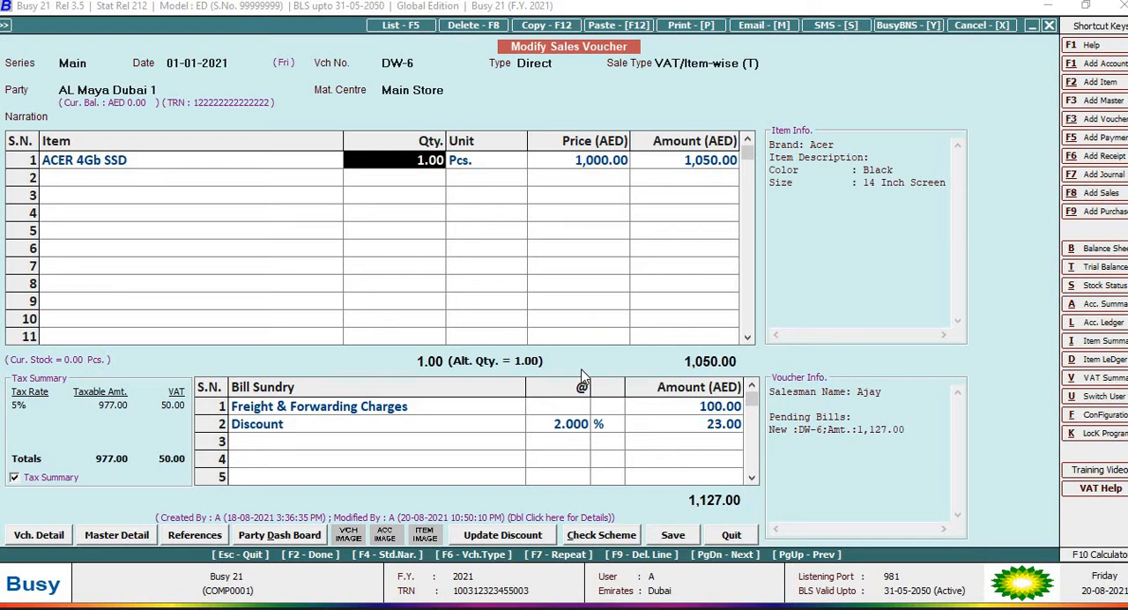
# Step: Go through the item row's quantity, unit, price and amount, and accept its item-wise VAT of 5.00 %
pyautogui.press('Return')
pyautogui.press('Return')
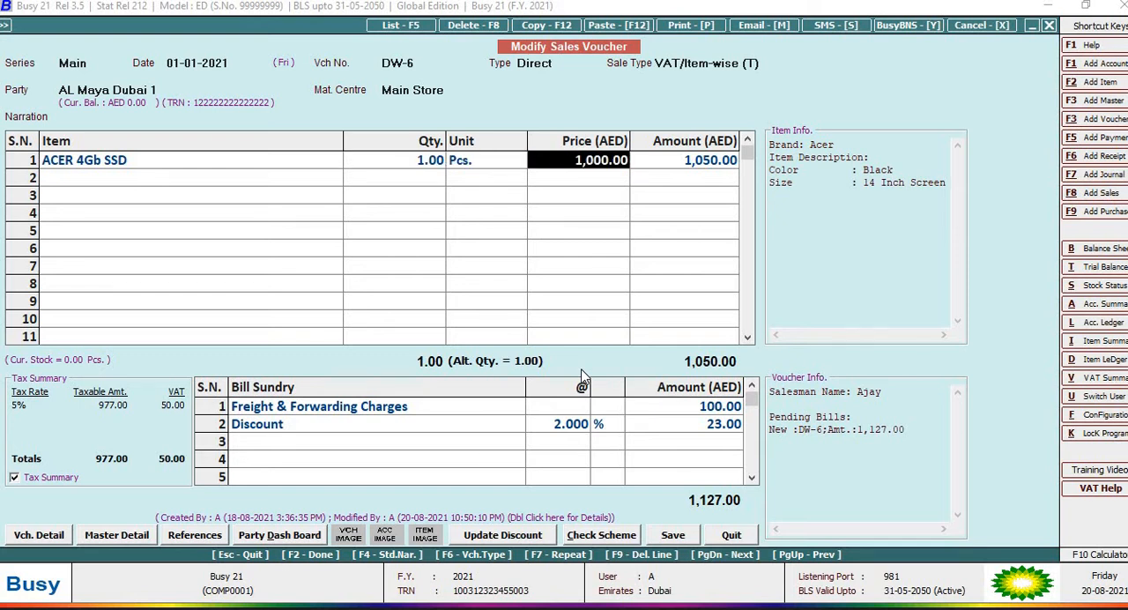
pyautogui.press('Return')
pyautogui.press('Return')
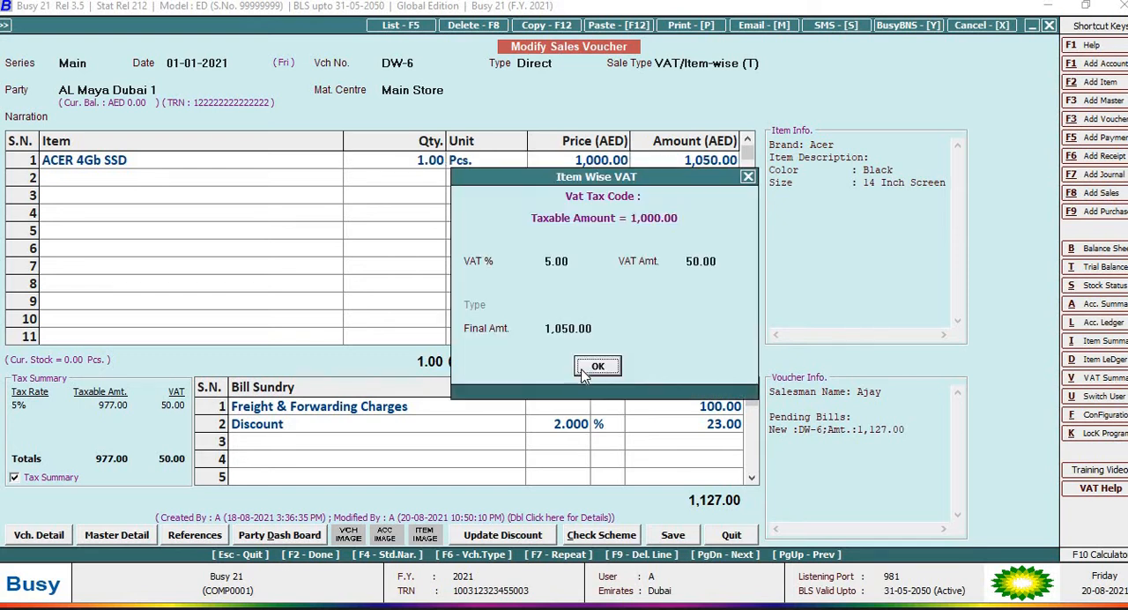
pyautogui.press('Return')
pyautogui.press('Return')
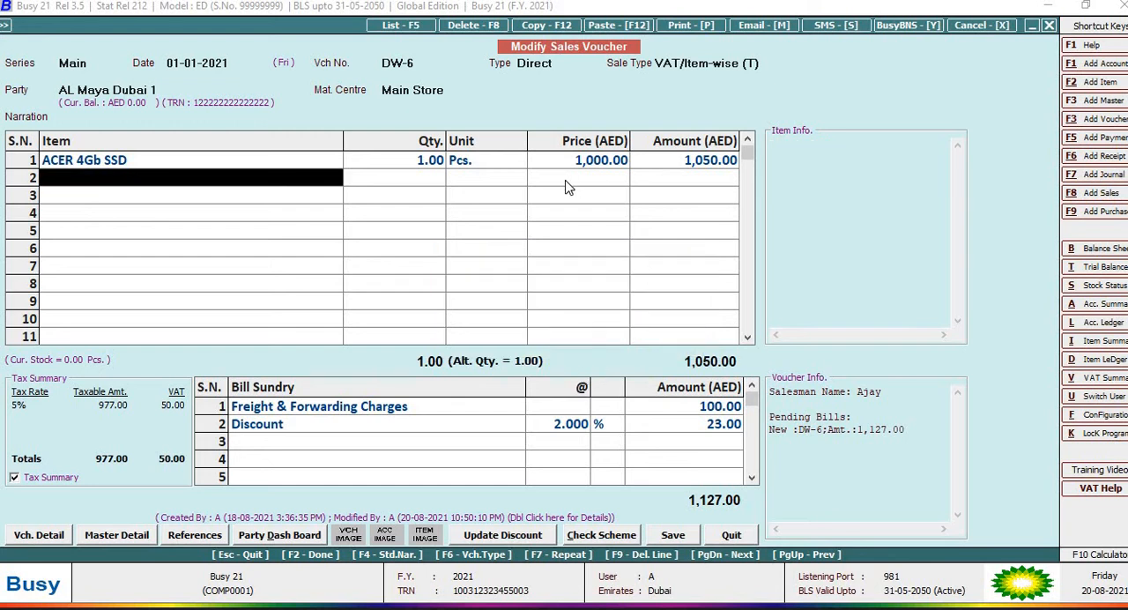
# Step: Review the bill sundry entries and amounts for Freight & Forwarding Charges and Discount
pyautogui.click(276, 407)
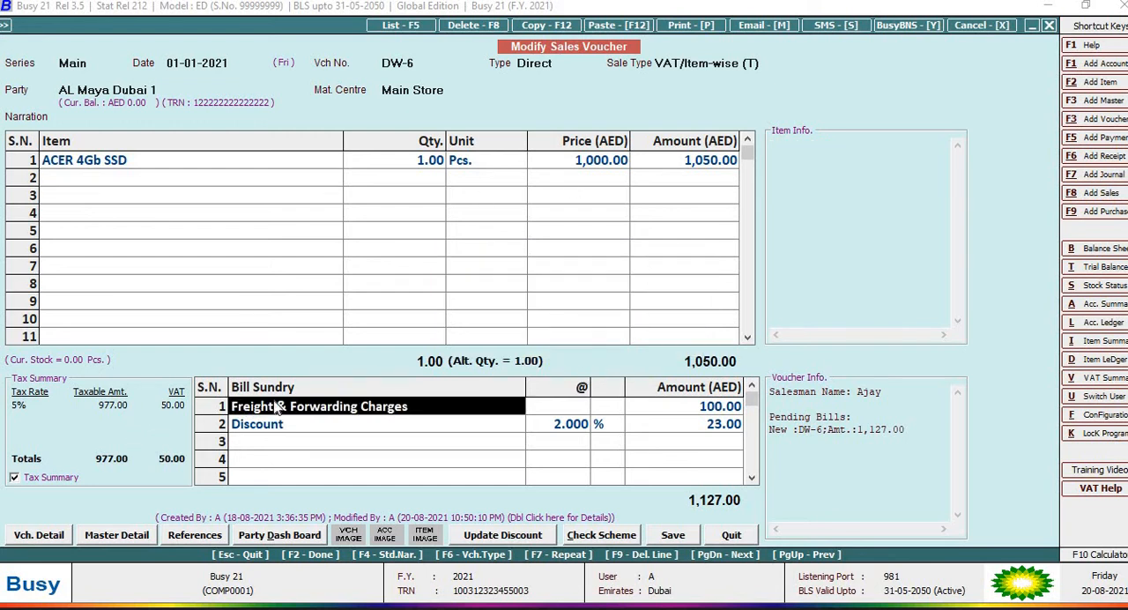
pyautogui.click(716, 410)
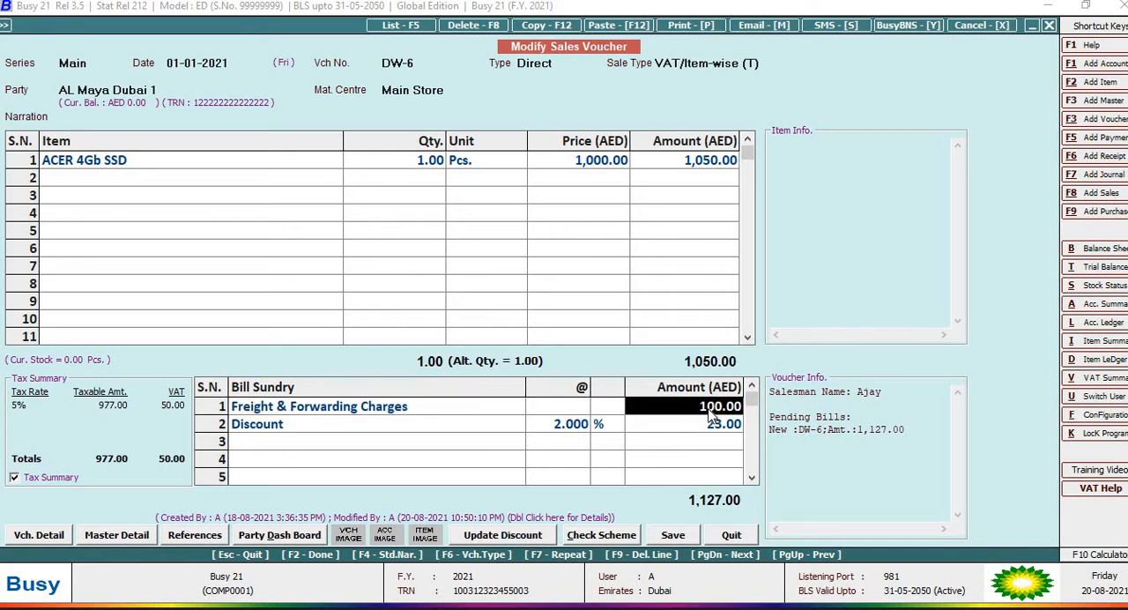
pyautogui.click(243, 429)
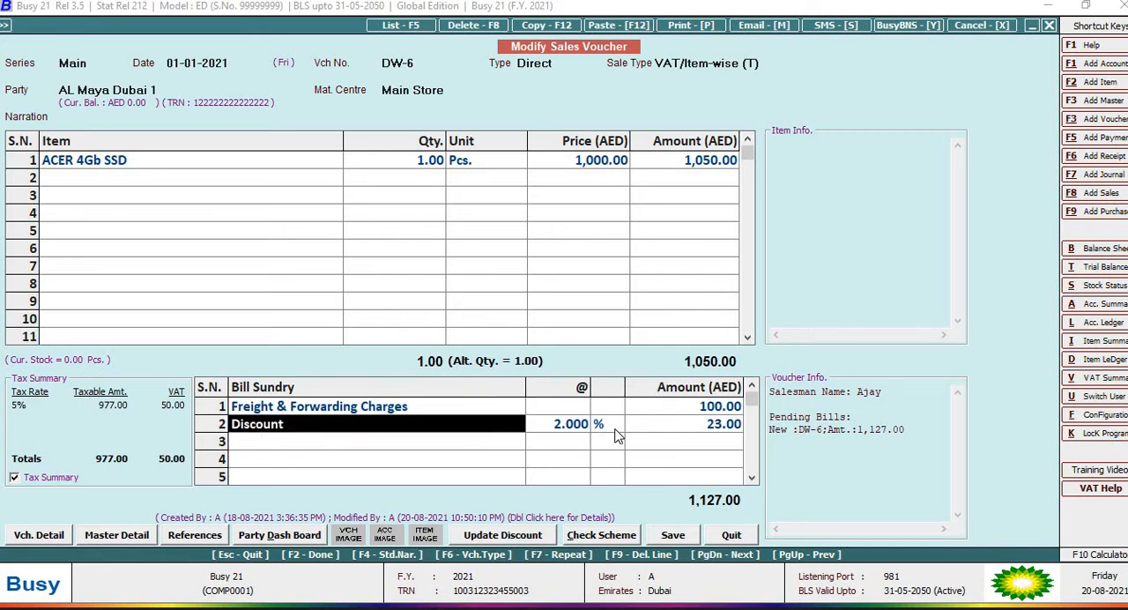
pyautogui.click(722, 432)
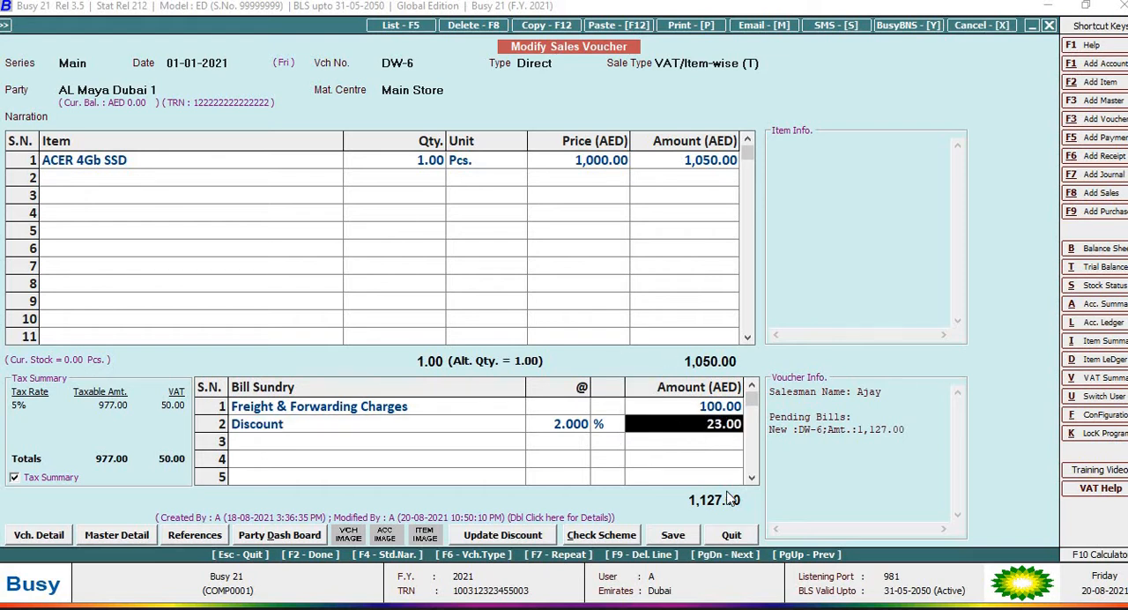
# Step: Save the sales voucher, accepting the existing salesman details and the New Ref. bill-by-bill adjustment
pyautogui.click(672, 535)
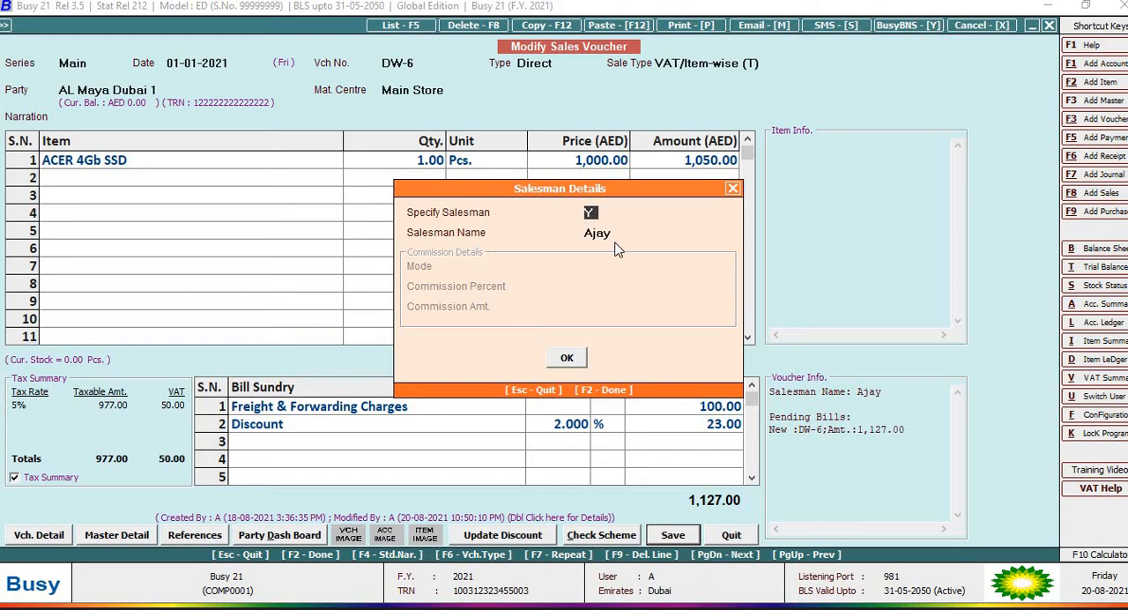
pyautogui.click(566, 358)
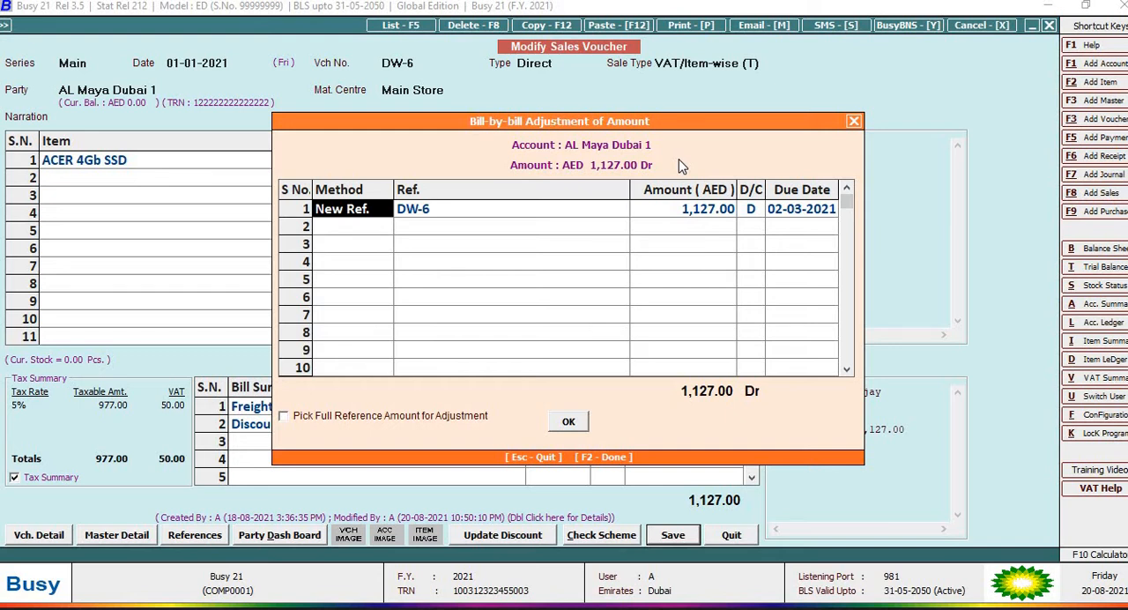
pyautogui.click(568, 422)
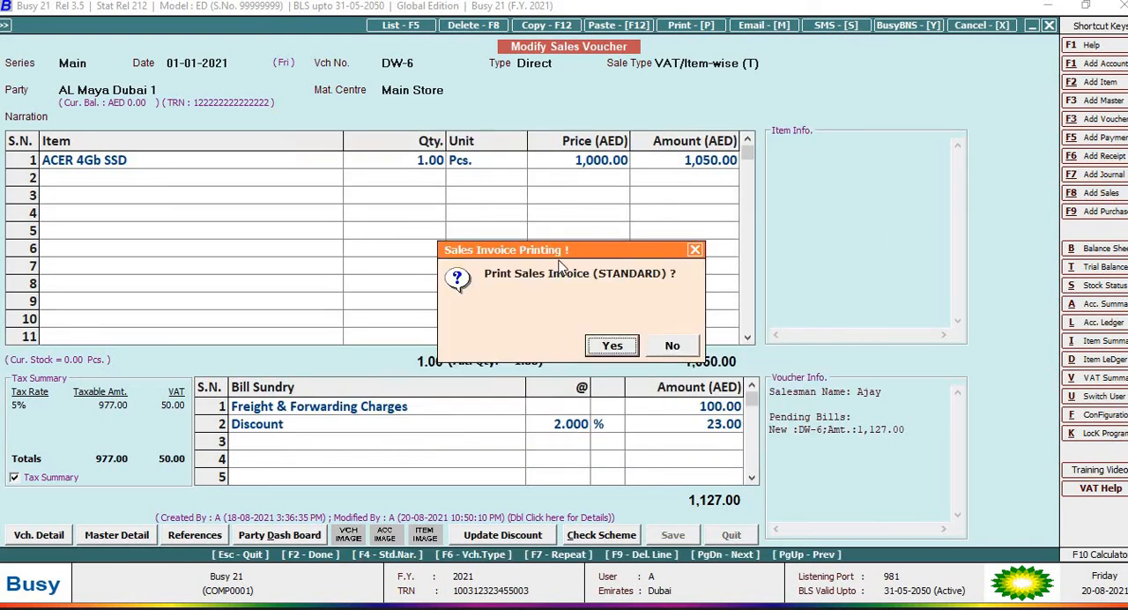
# Step: Preview the saved voucher's sales invoice in the STANDARD format and look through it from header to terms
pyautogui.click(622, 347)
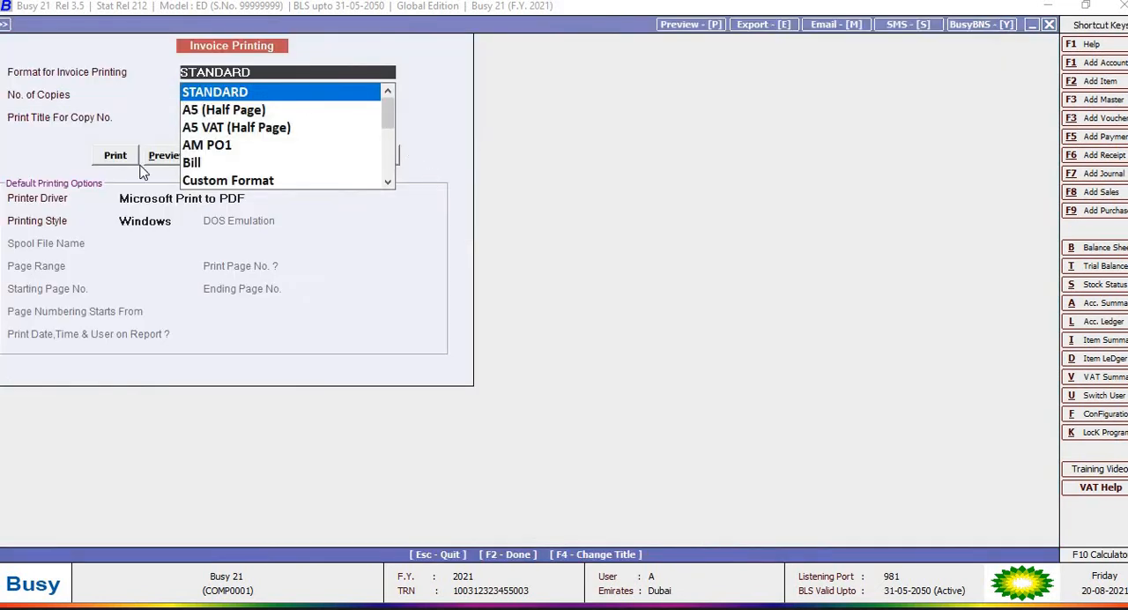
pyautogui.click(154, 162)
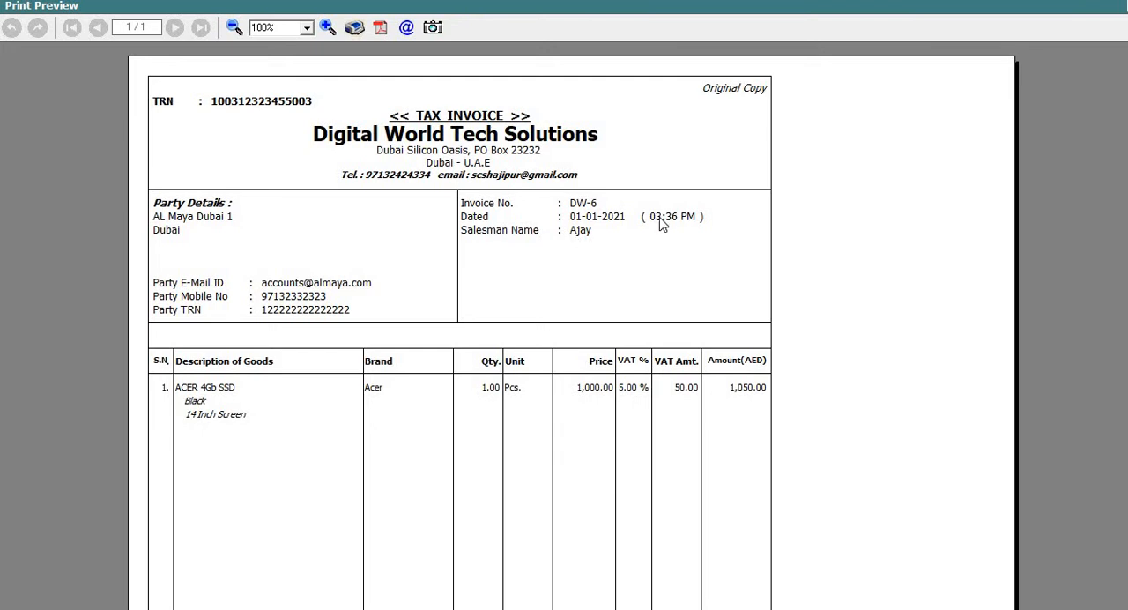
pyautogui.scroll(-5, 1105, 254)
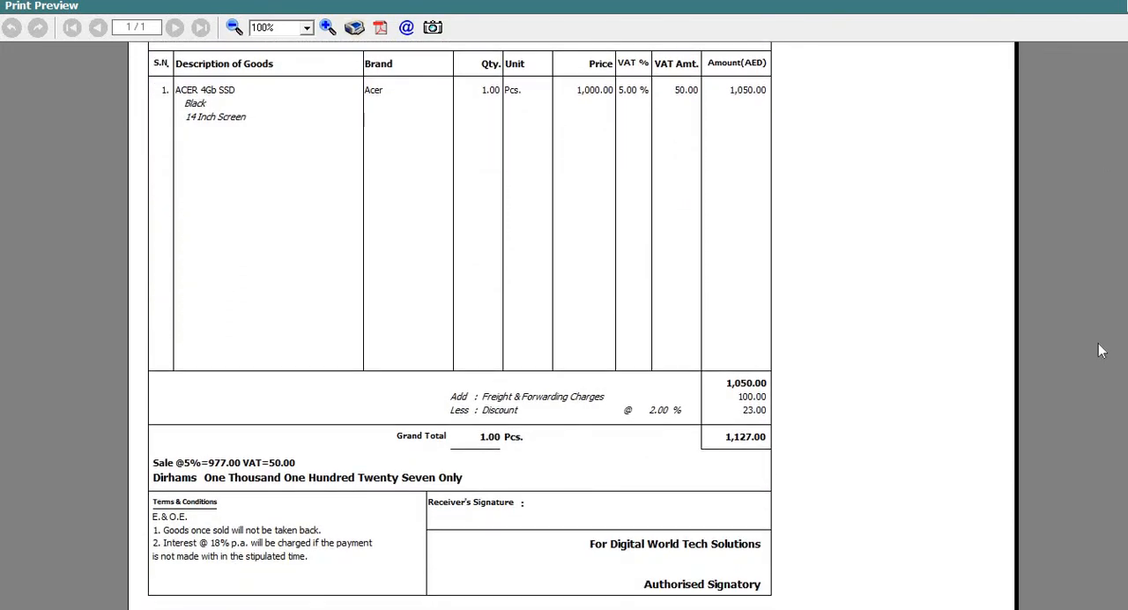
pyautogui.scroll(5, 1092, 99)
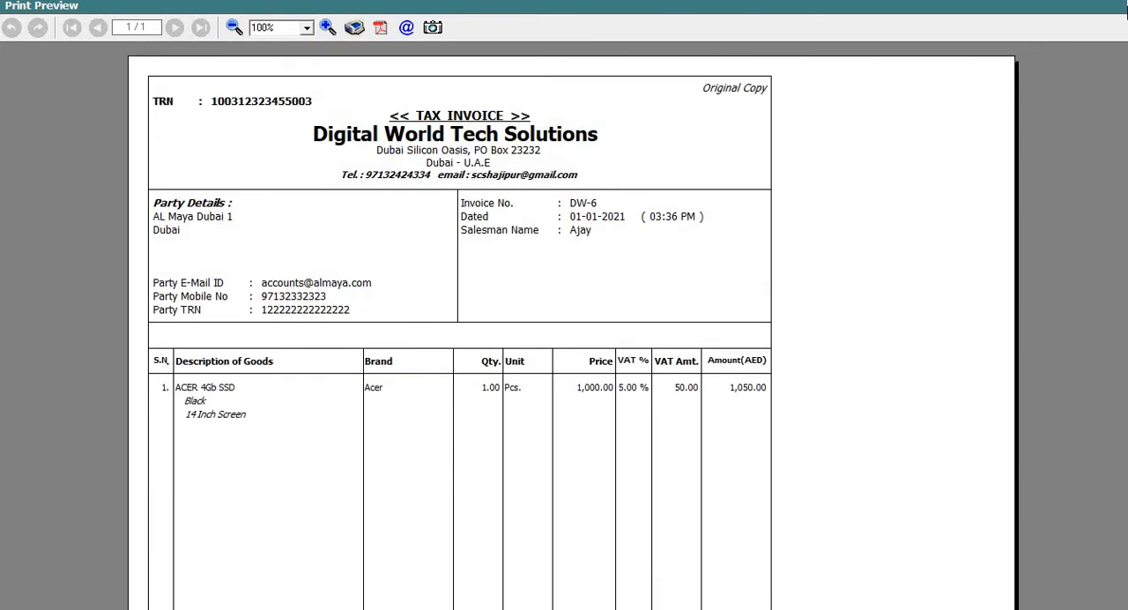
# Step: Close the invoice preview and reopen the Main series sales voucher dated 01-01-2021 for modification
pyautogui.press('Escape')
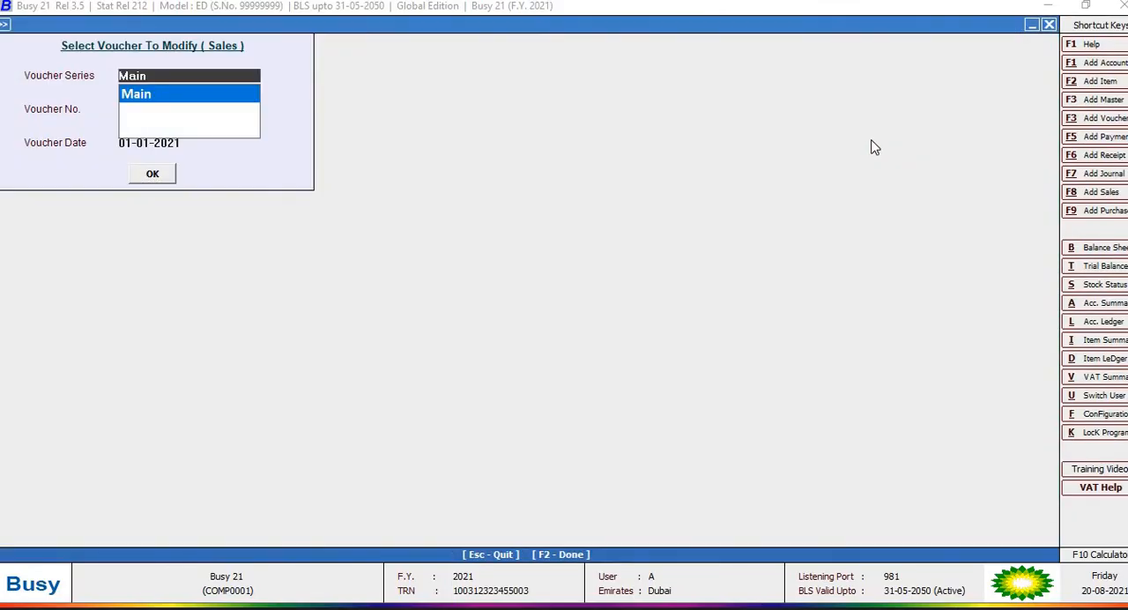
pyautogui.press('Return')
pyautogui.press('Return')
pyautogui.press('Return')
pyautogui.press('Return')
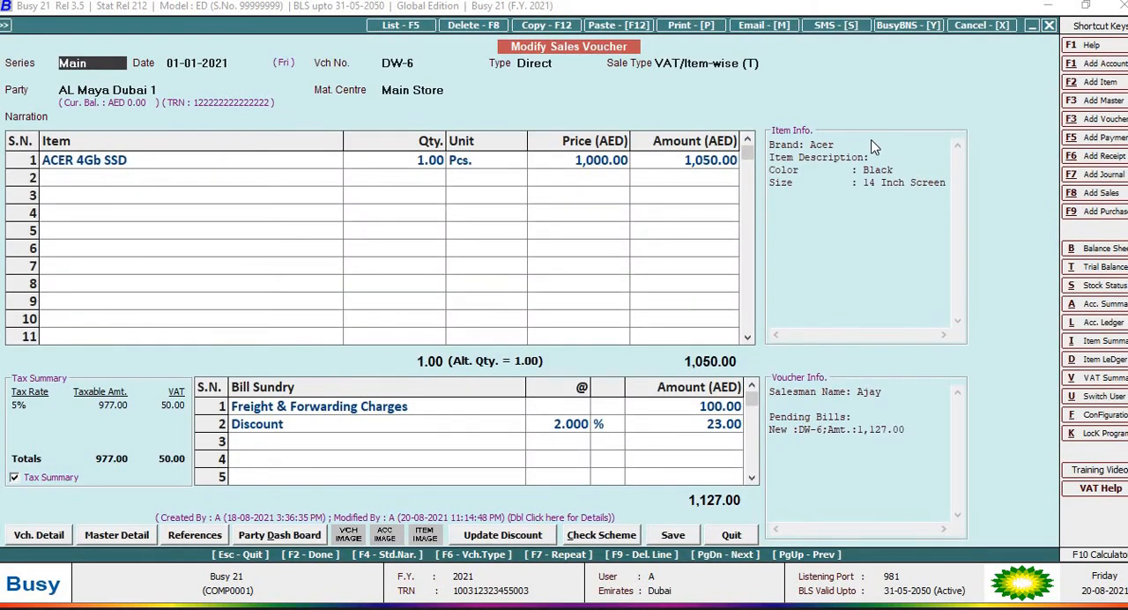
# Step: Preview the voucher's invoice in Custom Format and examine its logo header, party details, payment terms, contact person, item table and totals
pyautogui.hotkey('alt', 'p')
pyautogui.press('Escape')
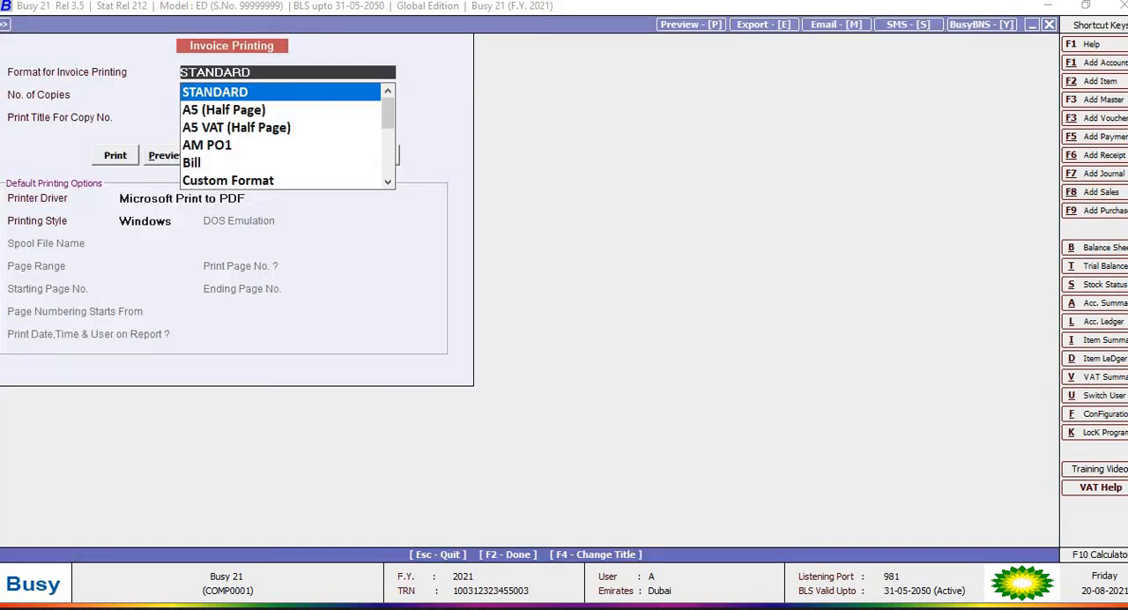
pyautogui.click(236, 184)
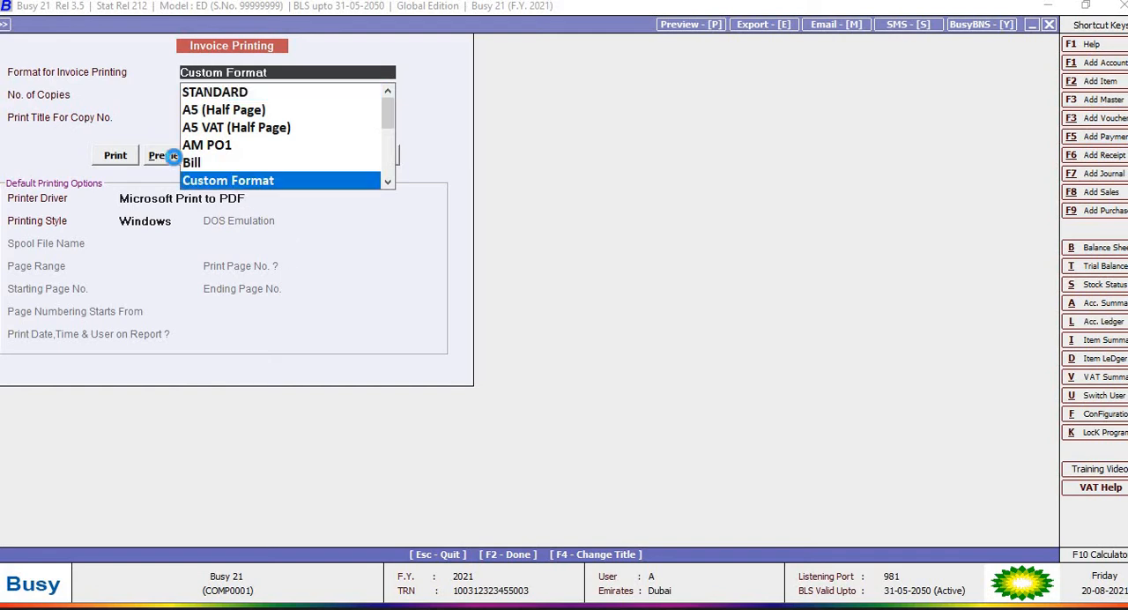
pyautogui.click(175, 162)
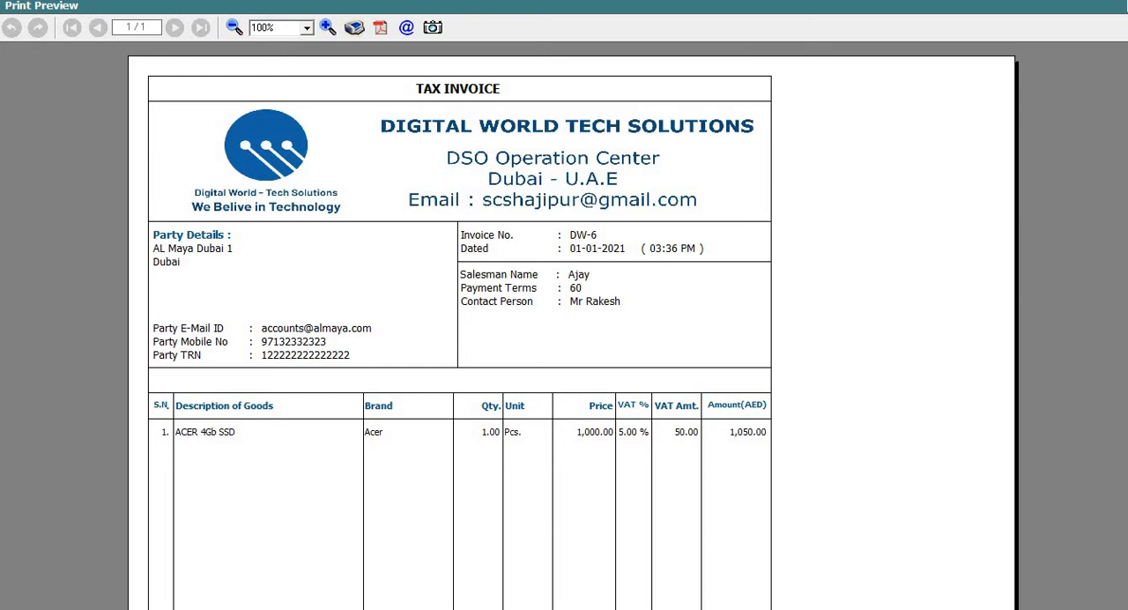
pyautogui.scroll(-6, 573, 326)
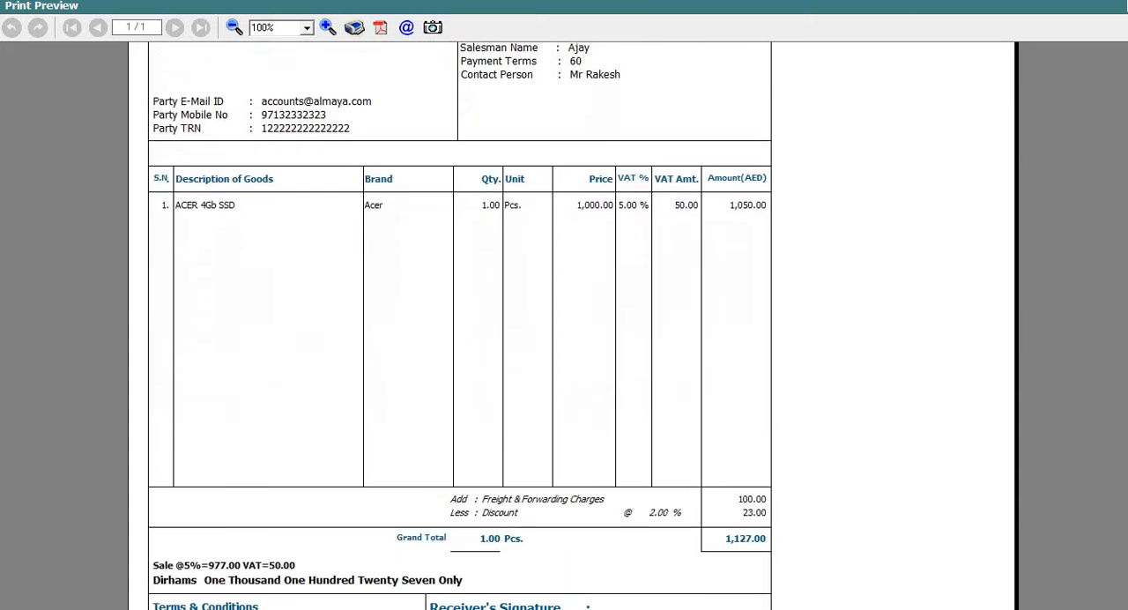
pyautogui.scroll(6, 1113, 111)
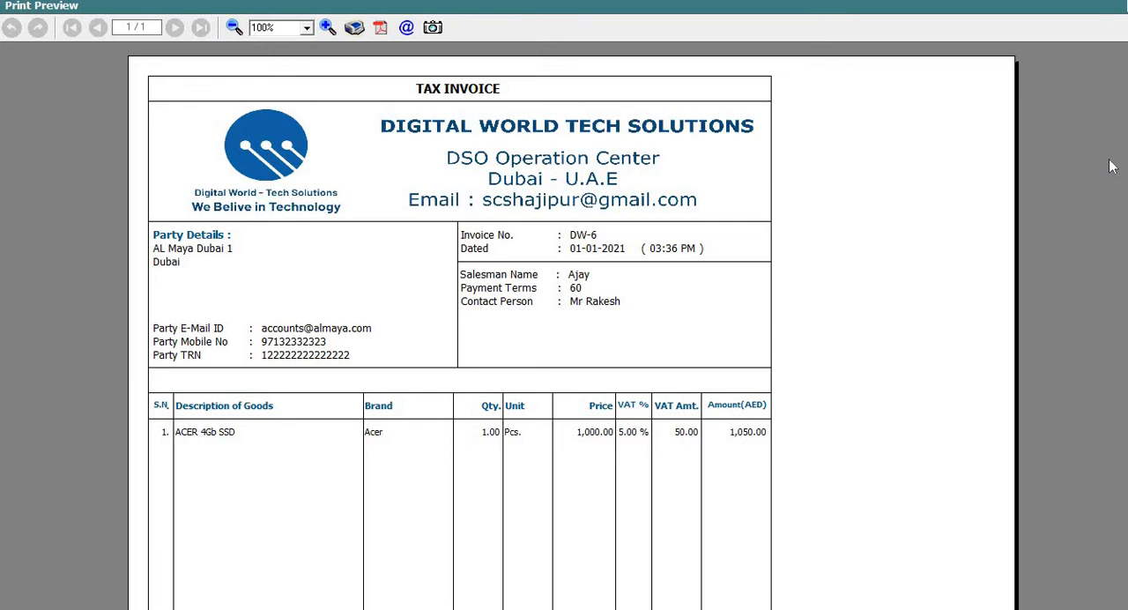
pyautogui.scroll(-3, 1112, 181)
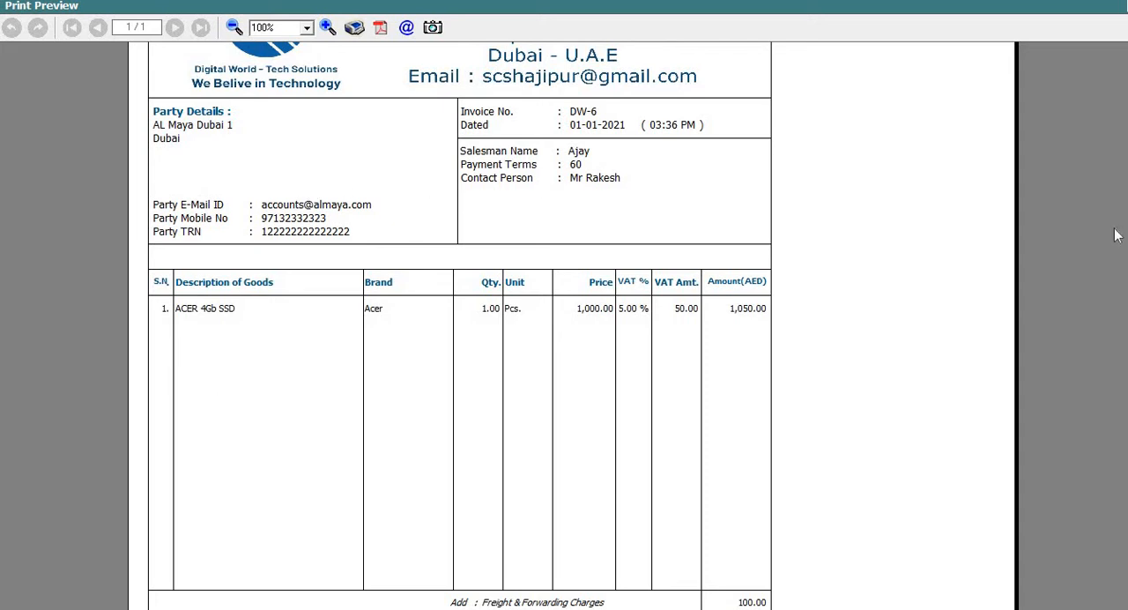
pyautogui.scroll(-4, 573, 326)
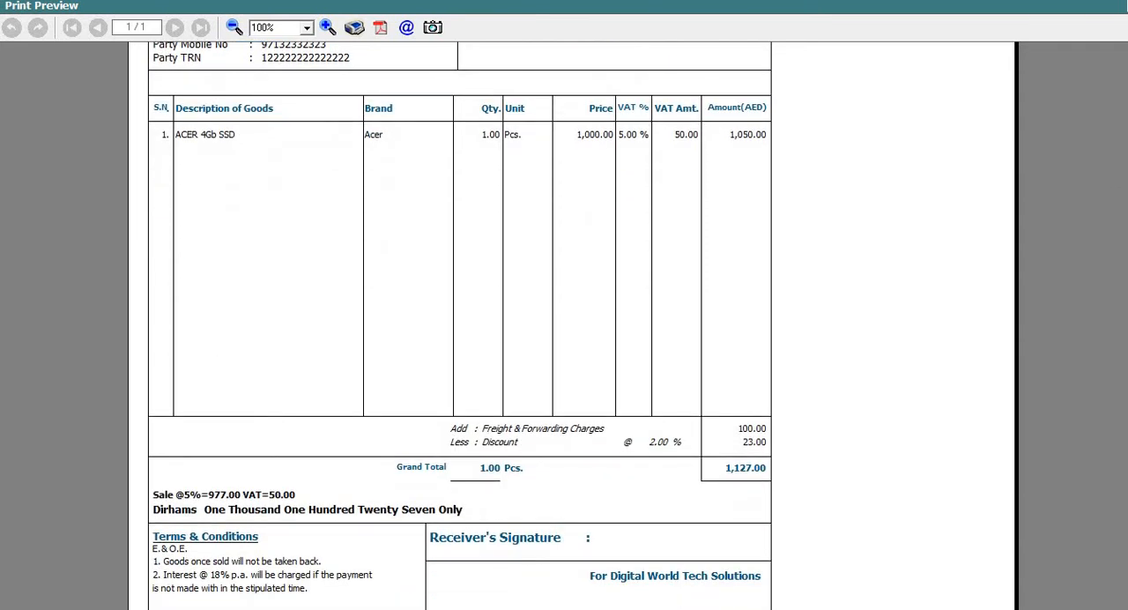
pyautogui.scroll(8, 573, 326)
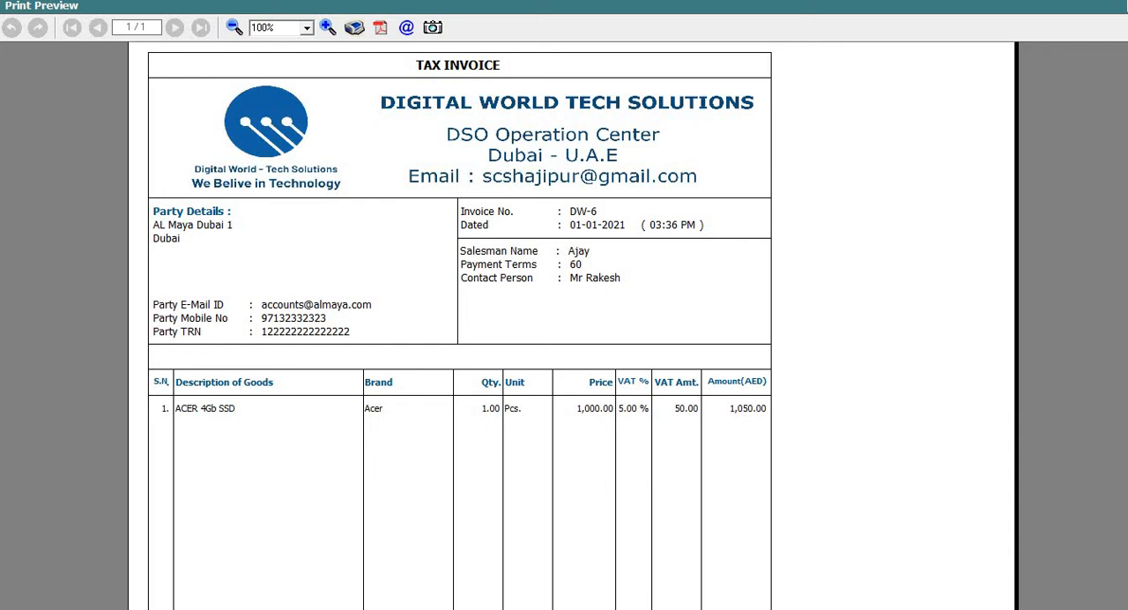
pyautogui.scroll(1, 573, 326)
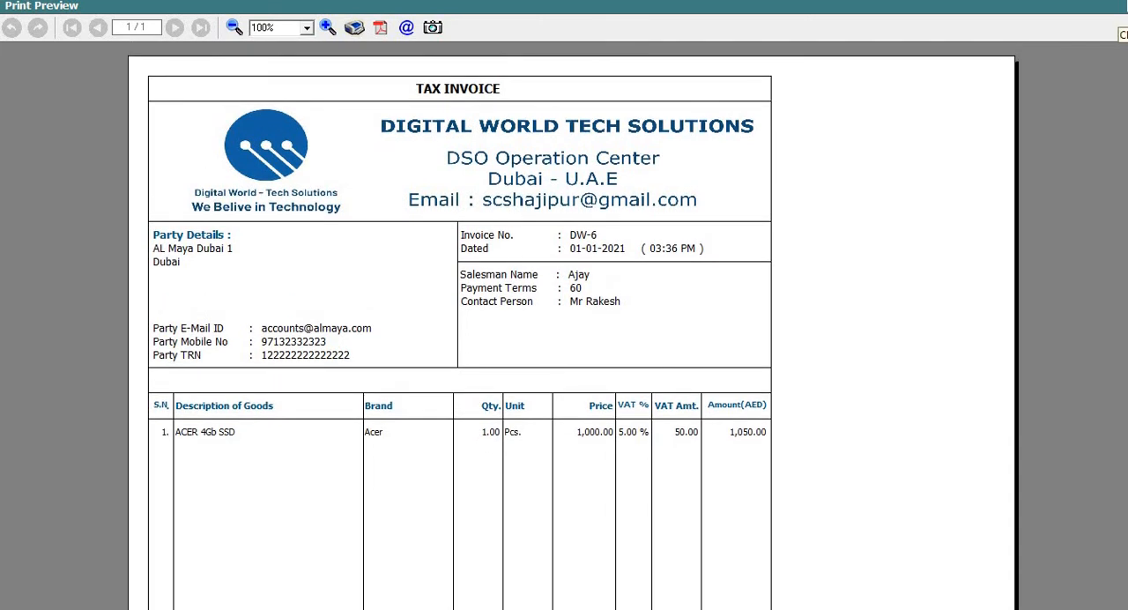
# Step: Close the custom invoice preview, leave the sales voucher and return to the collapsed list of transaction types
pyautogui.click(1124, 7)
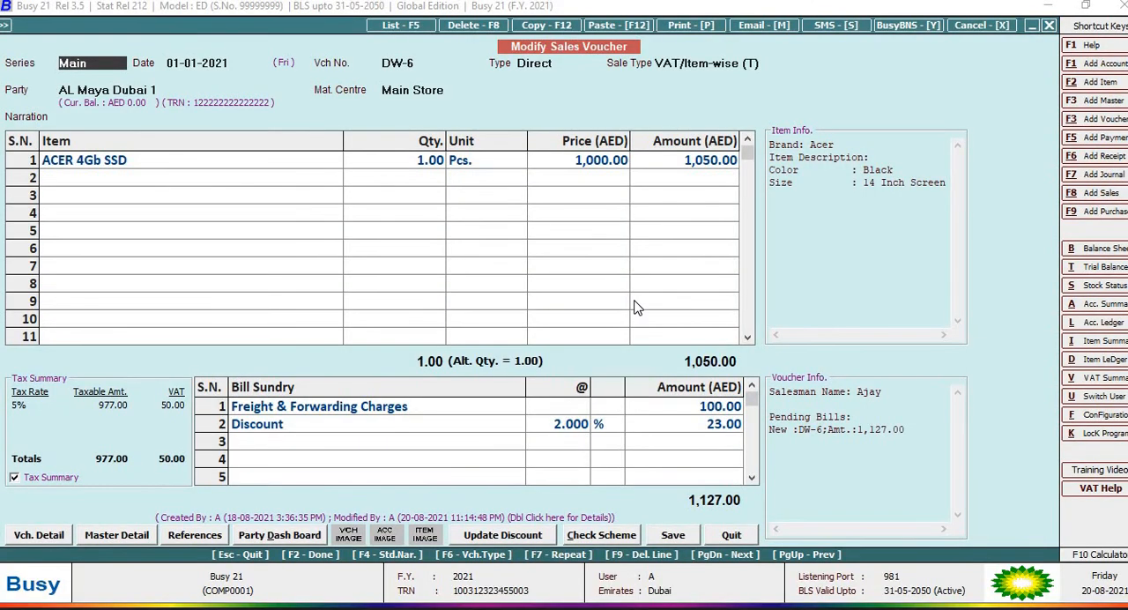
pyautogui.press('Escape')
pyautogui.press('Escape')
pyautogui.press('Escape')
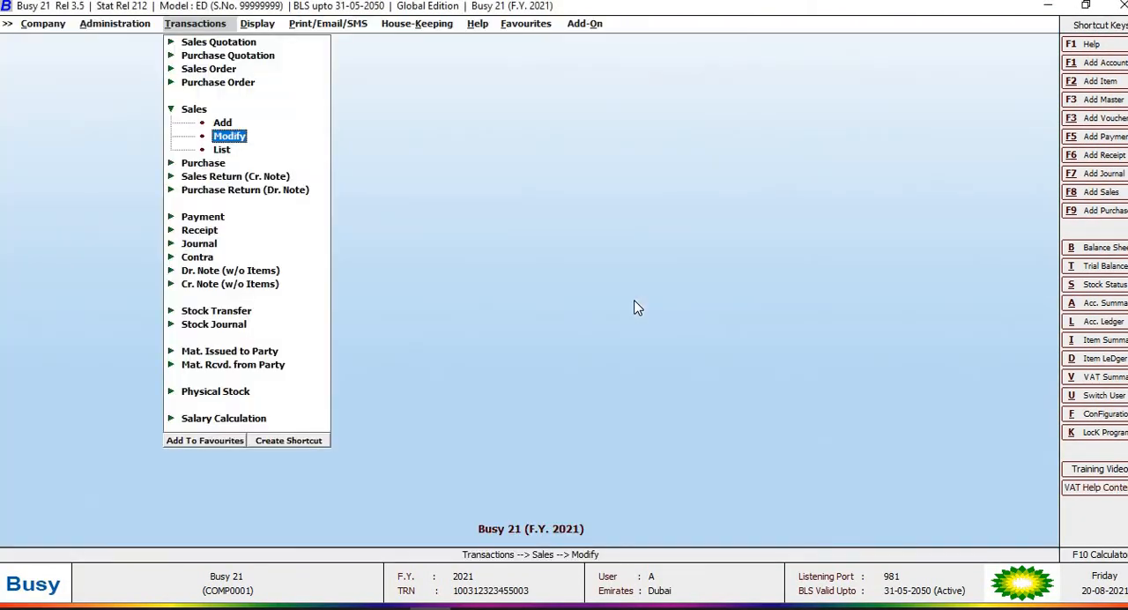
pyautogui.press('Escape')
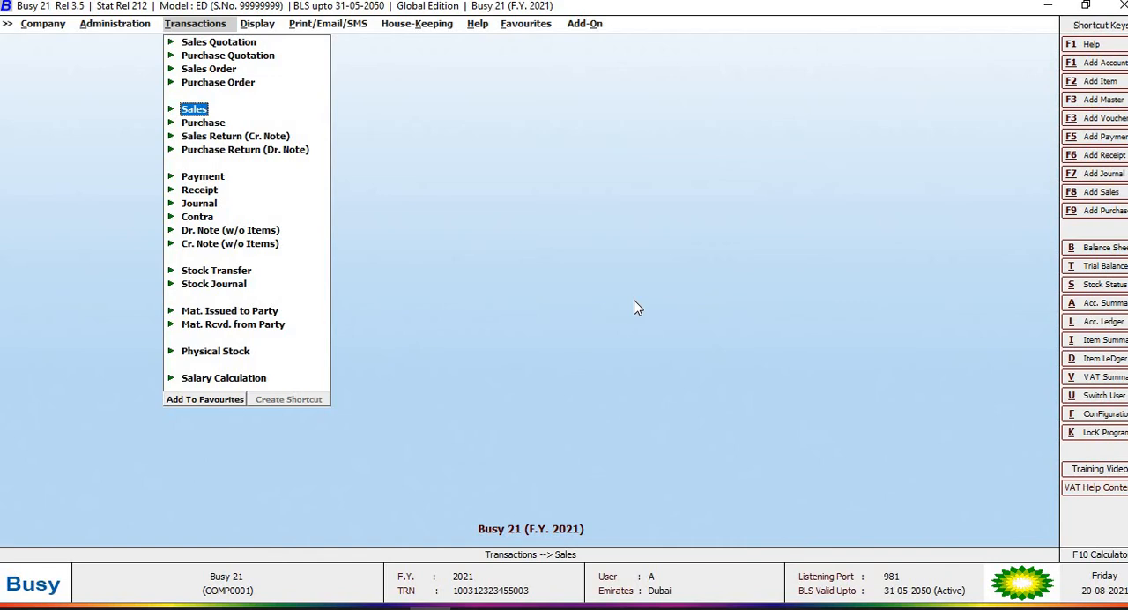
# Step: Open the advanced invoice and document printing configuration and expand the list of Sales Invoice formats
pyautogui.press('Left')
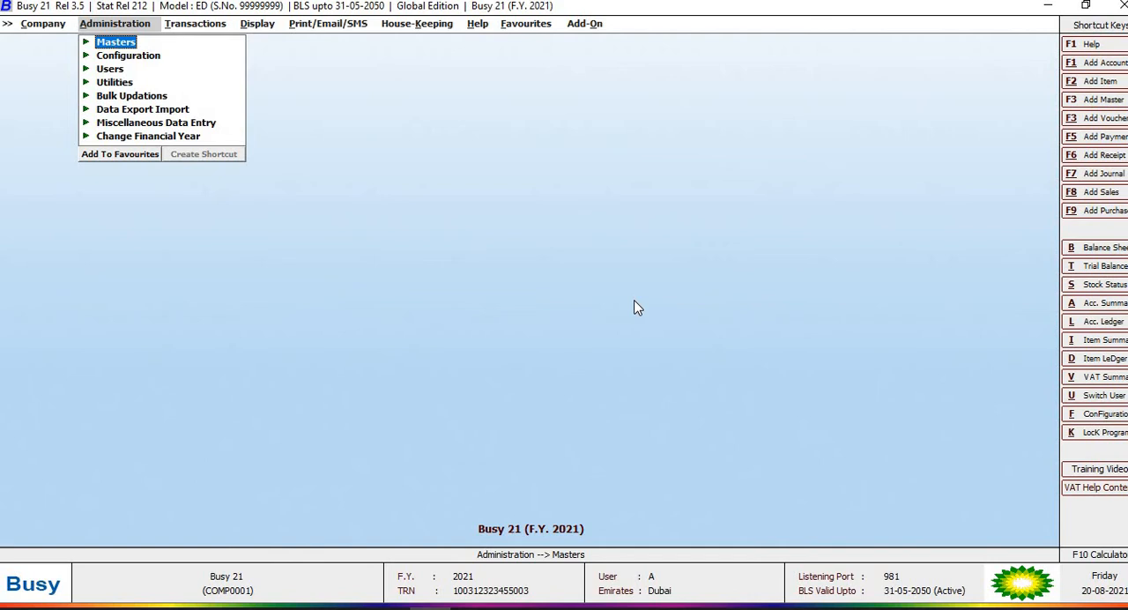
pyautogui.click(130, 55)
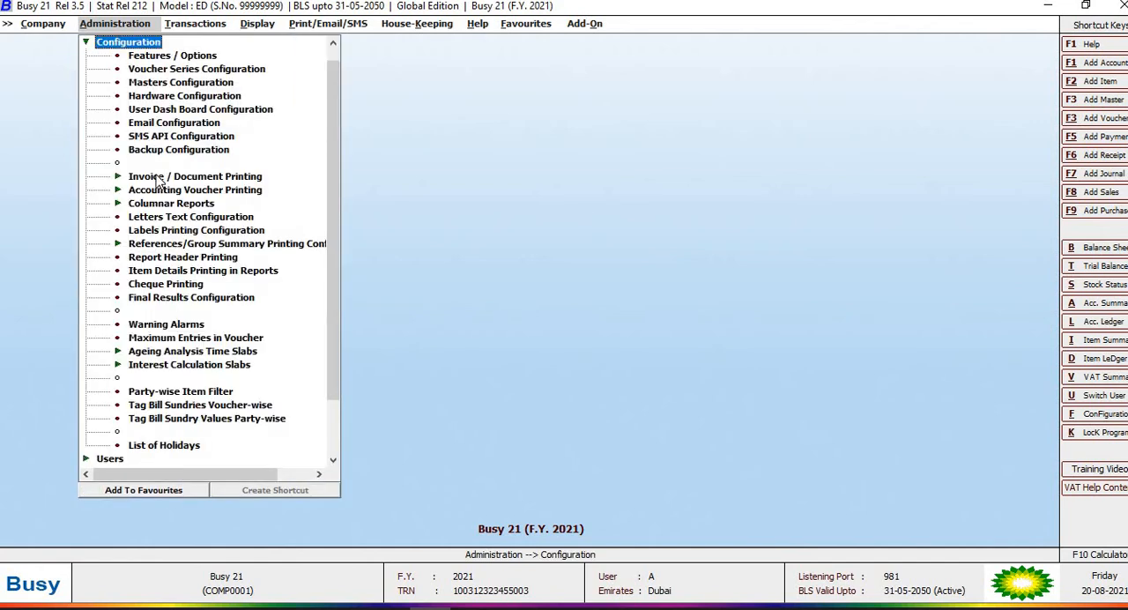
pyautogui.click(158, 180)
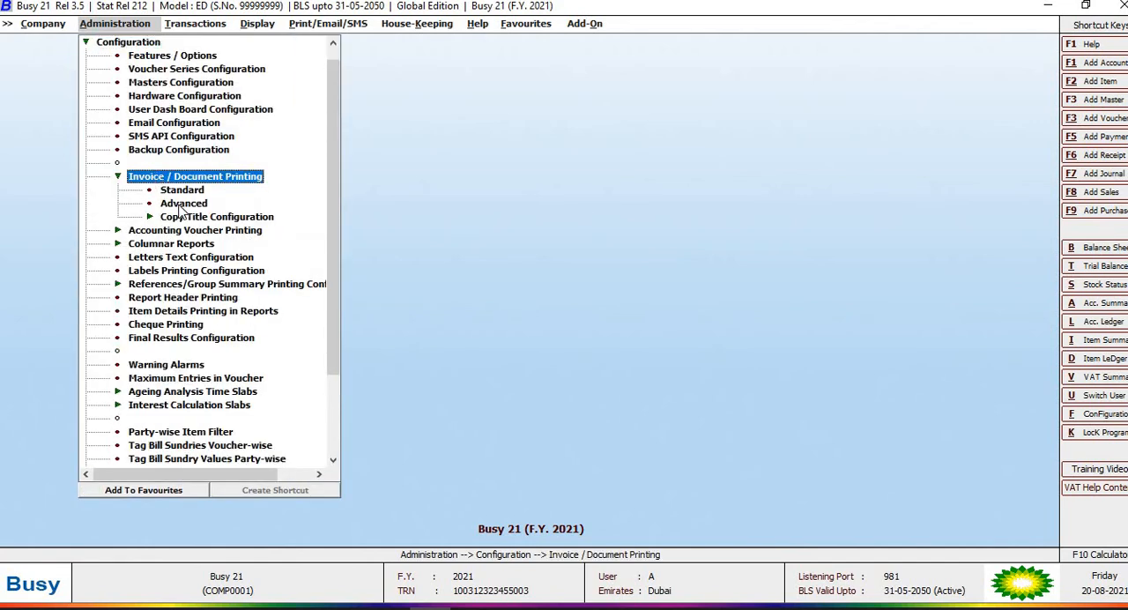
pyautogui.doubleClick(181, 204)
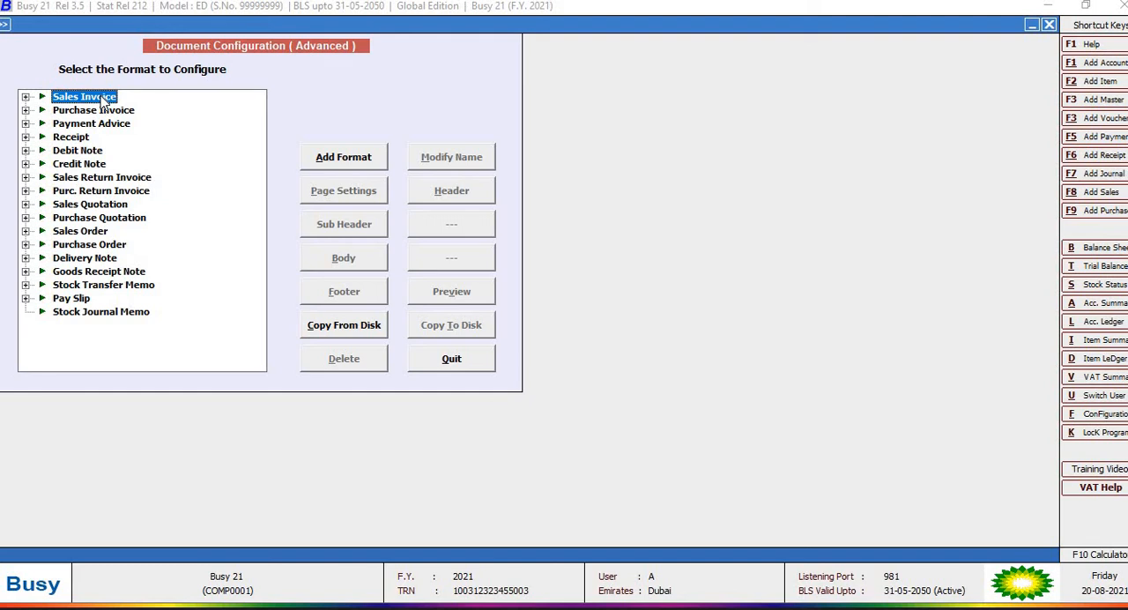
pyautogui.doubleClick(103, 99)
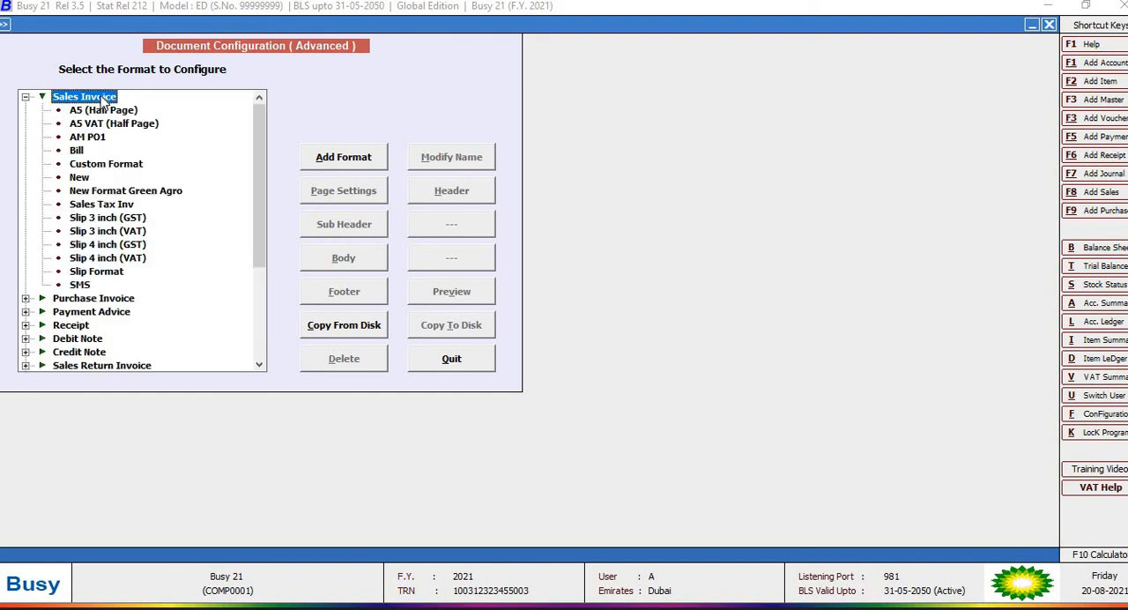
# Step: Try to copy a sales invoice format from the Desktop folder on disk, cancelling at the restore confirmation
pyautogui.click(346, 329)
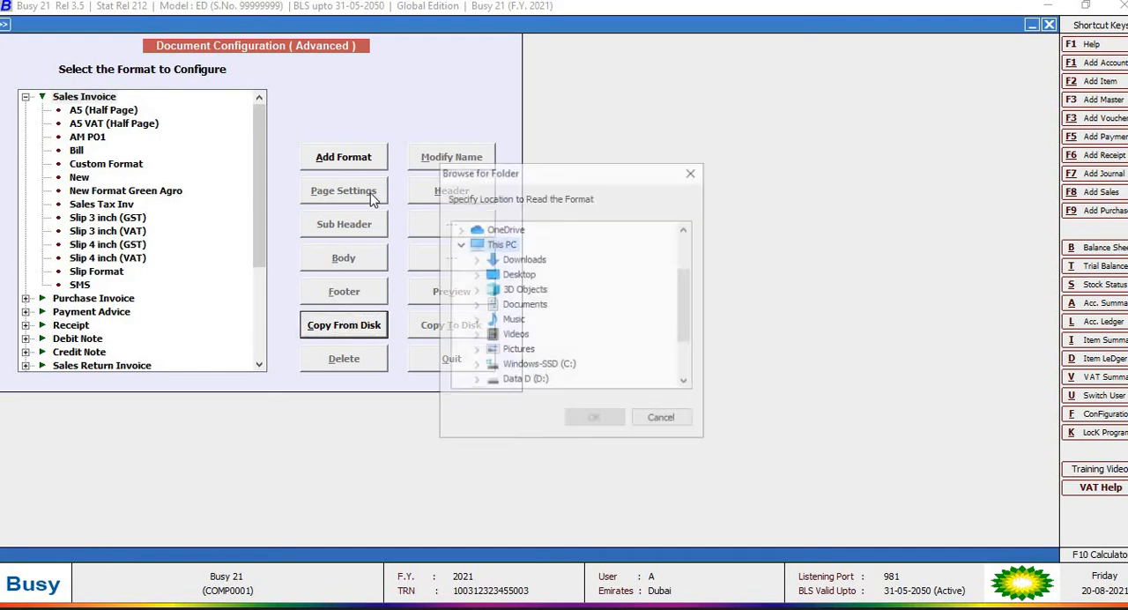
pyautogui.click(520, 275)
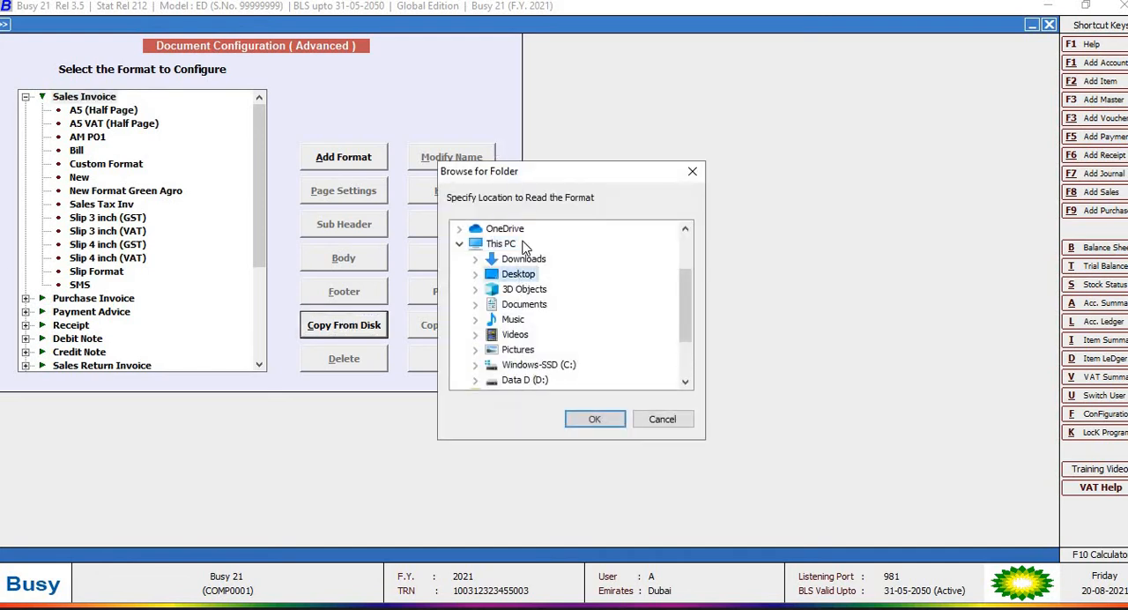
pyautogui.click(595, 419)
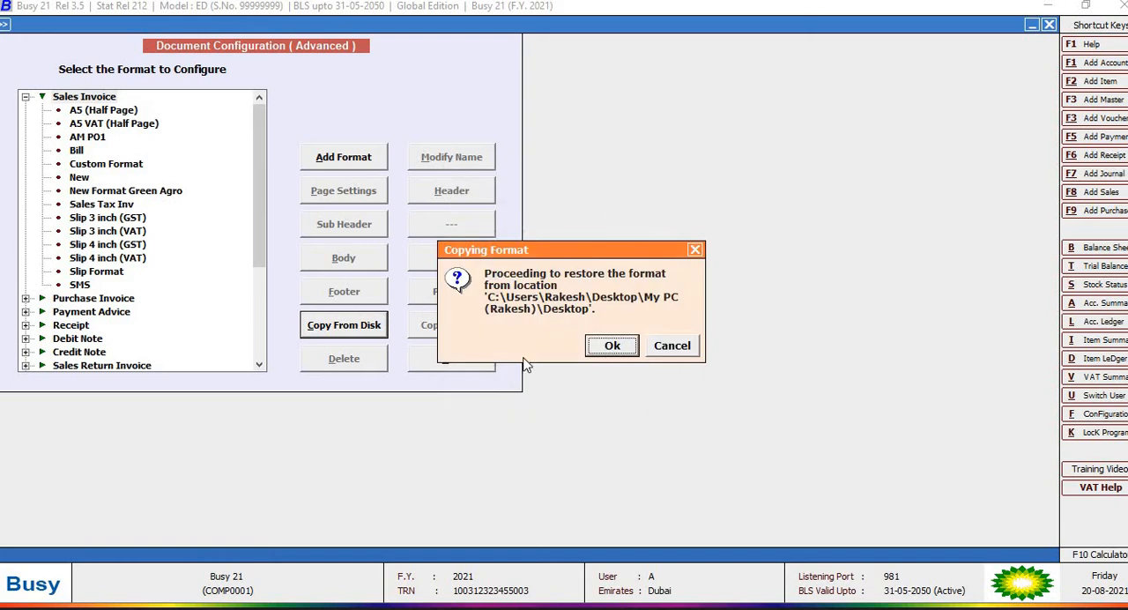
pyautogui.click(669, 346)
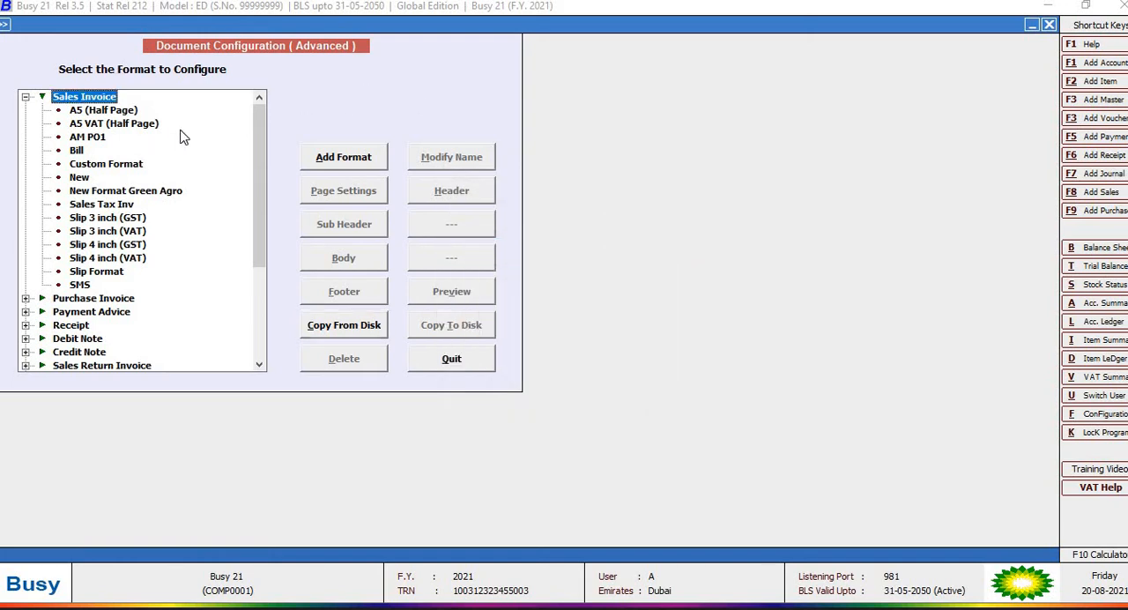
# Step: Open the header configuration of the sales invoice's Custom Format and highlight the IMAGE line holding the logo file path
pyautogui.click(109, 165)
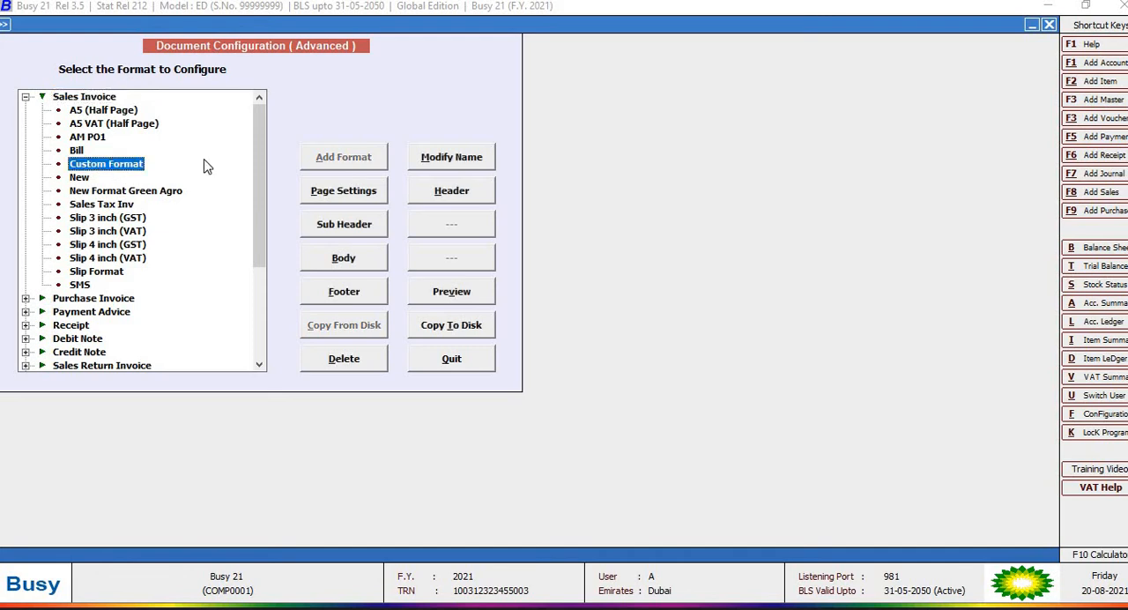
pyautogui.click(433, 194)
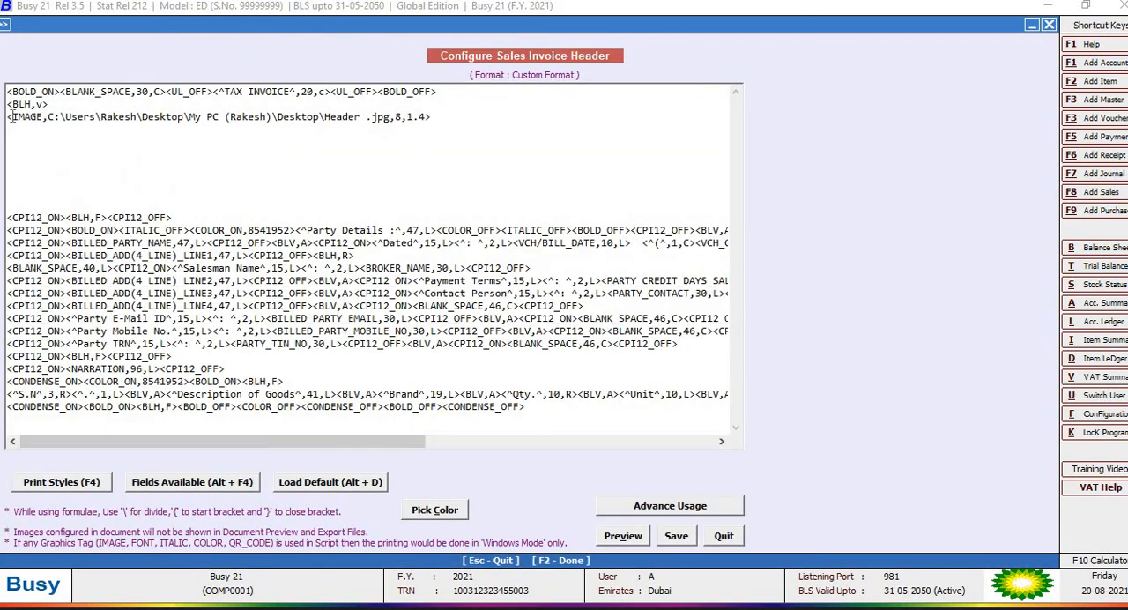
pyautogui.moveTo(7, 117)
pyautogui.mouseDown()
pyautogui.moveTo(441, 133)
pyautogui.moveTo(378, 118)
pyautogui.moveTo(7, 117)
pyautogui.mouseUp()
pyautogui.click(441, 132)
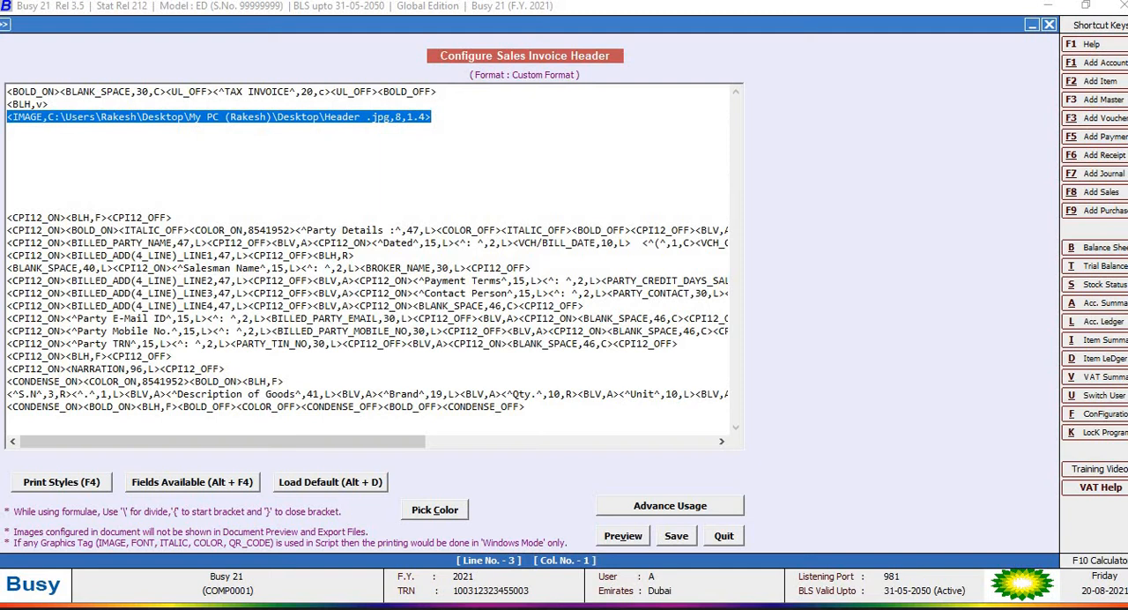
# Step: Switch to the Windows desktop and copy the full file path of Header .jpg from its security properties
pyautogui.rightClick(539, 605)
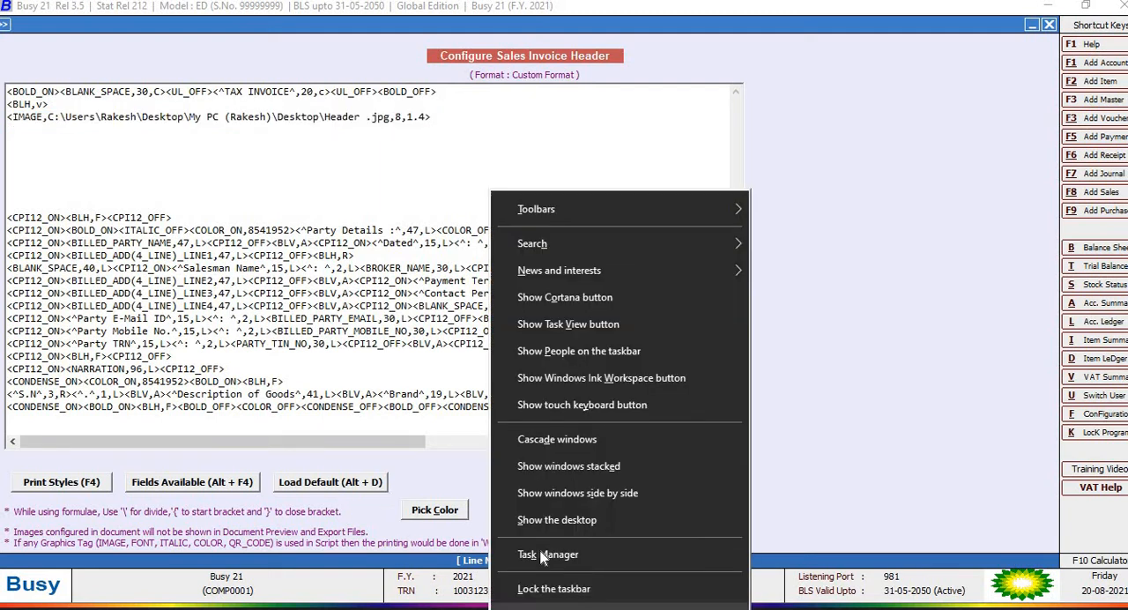
pyautogui.click(529, 520)
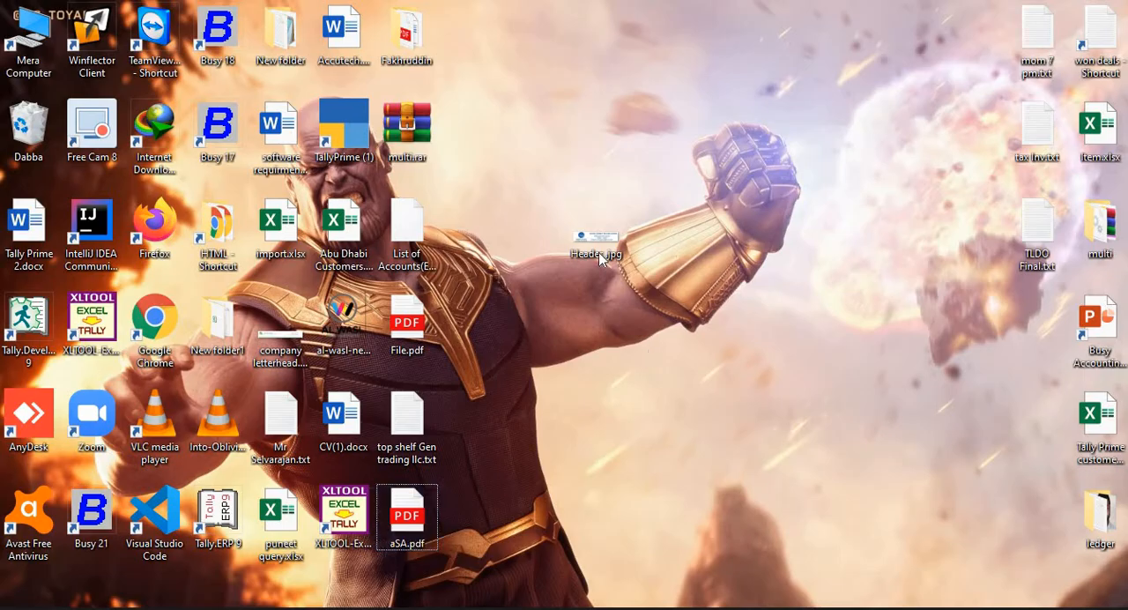
pyautogui.click(591, 222)
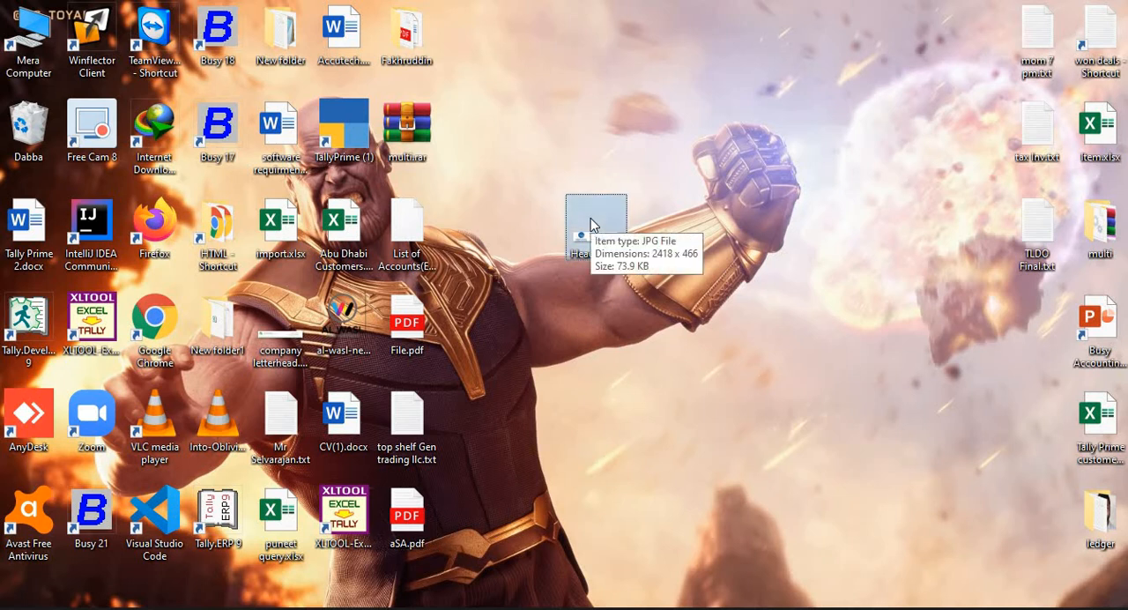
pyautogui.rightClick(591, 217)
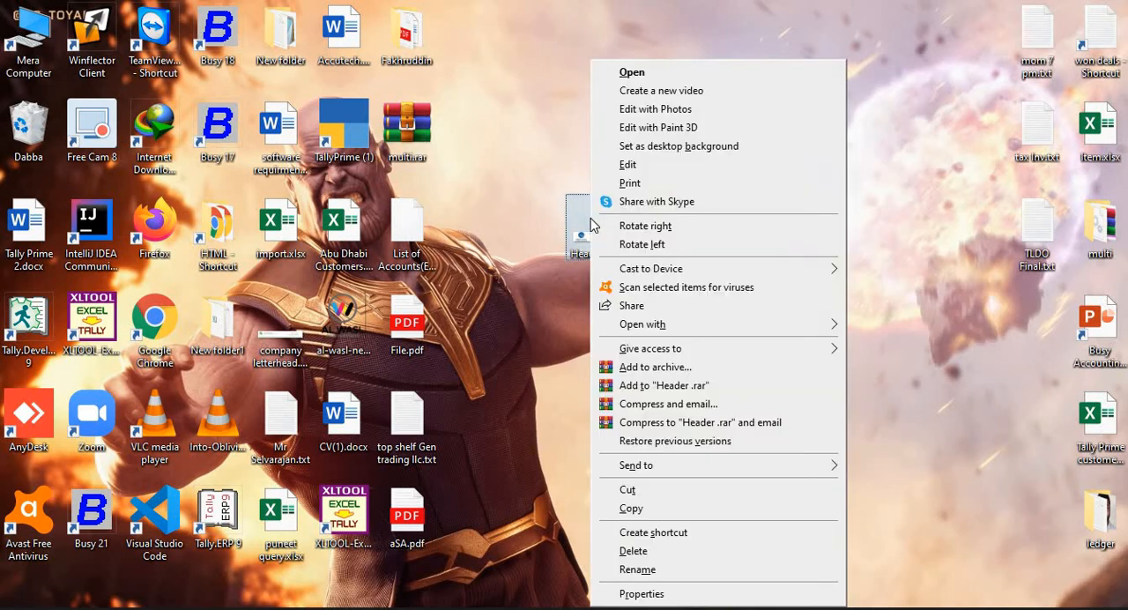
pyautogui.click(640, 594)
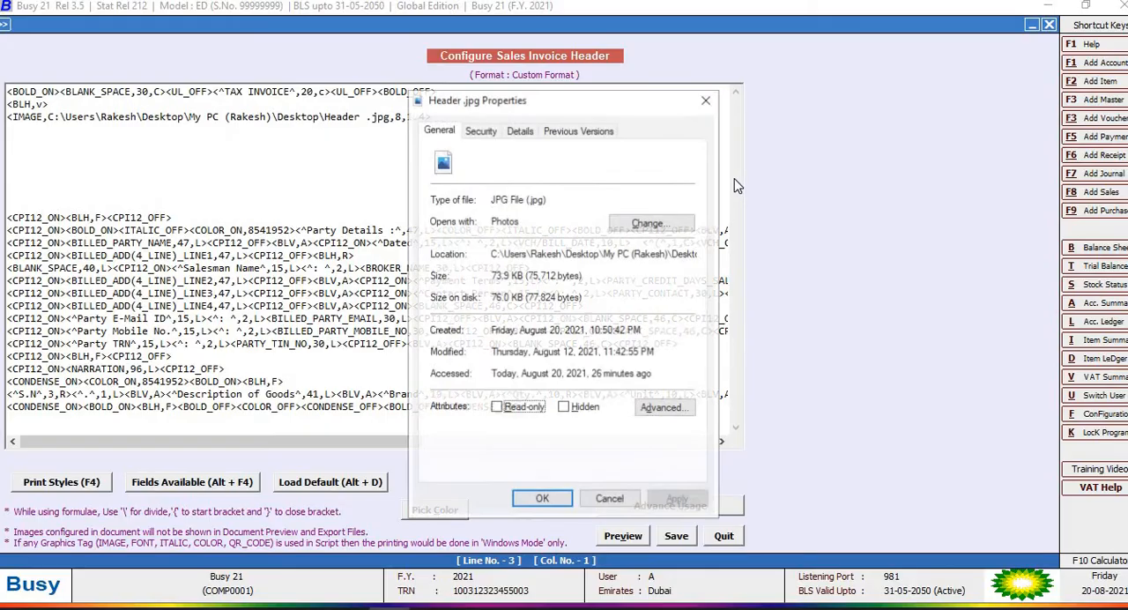
pyautogui.click(485, 132)
pyautogui.click(499, 153)
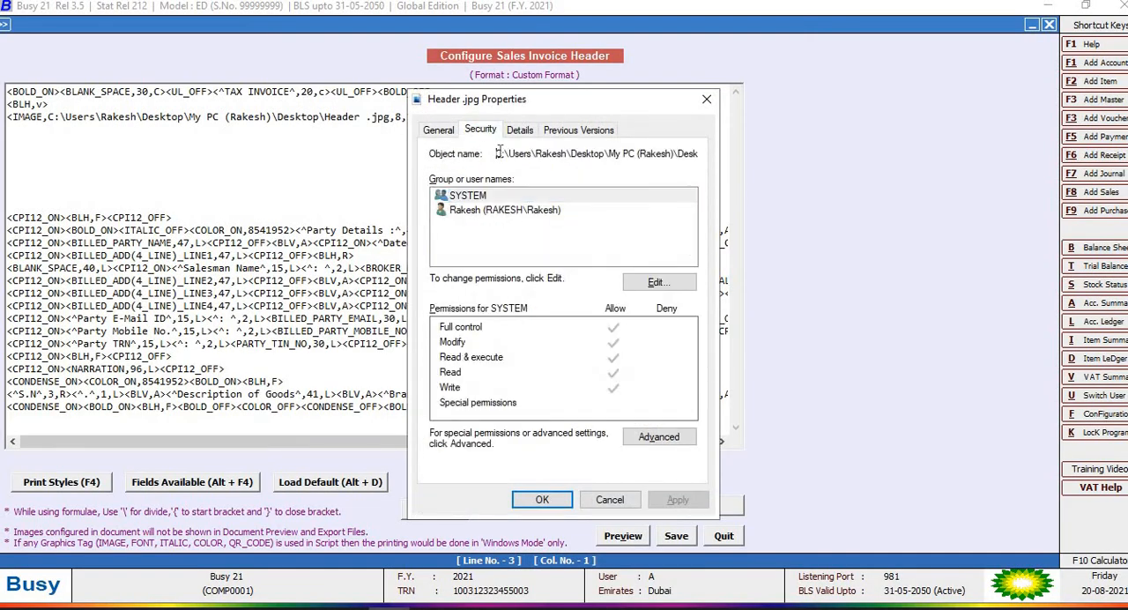
pyautogui.moveTo(546, 157); pyautogui.dragTo(667, 161)
pyautogui.rightClick(667, 161)
pyautogui.click(718, 211)
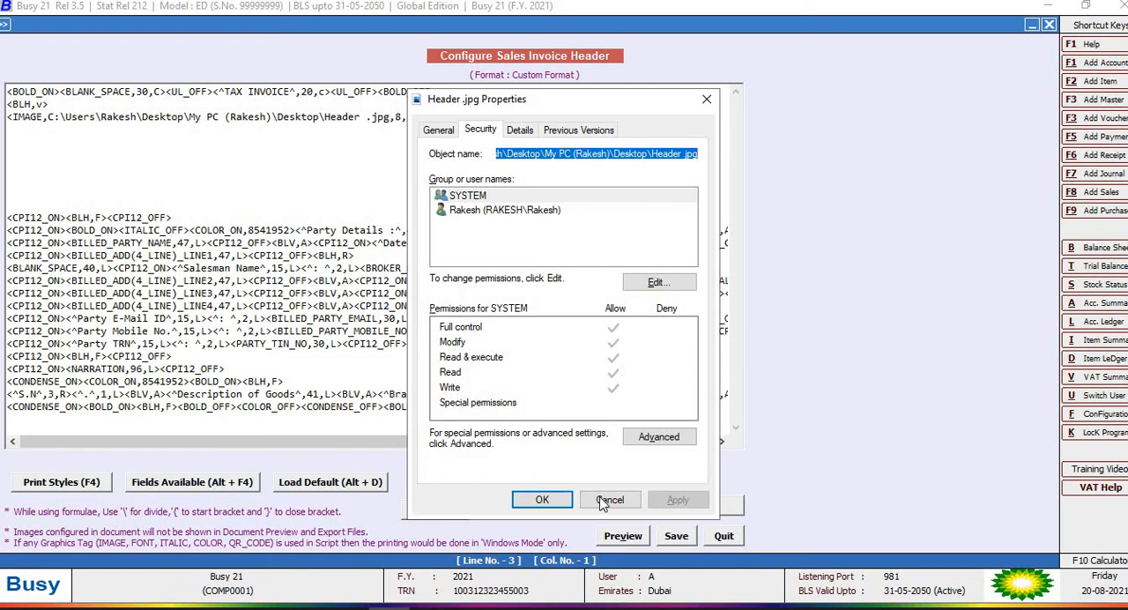
# Step: Check the image path in the Custom Format header's IMAGE tag and save the header configuration
pyautogui.click(54, 127)
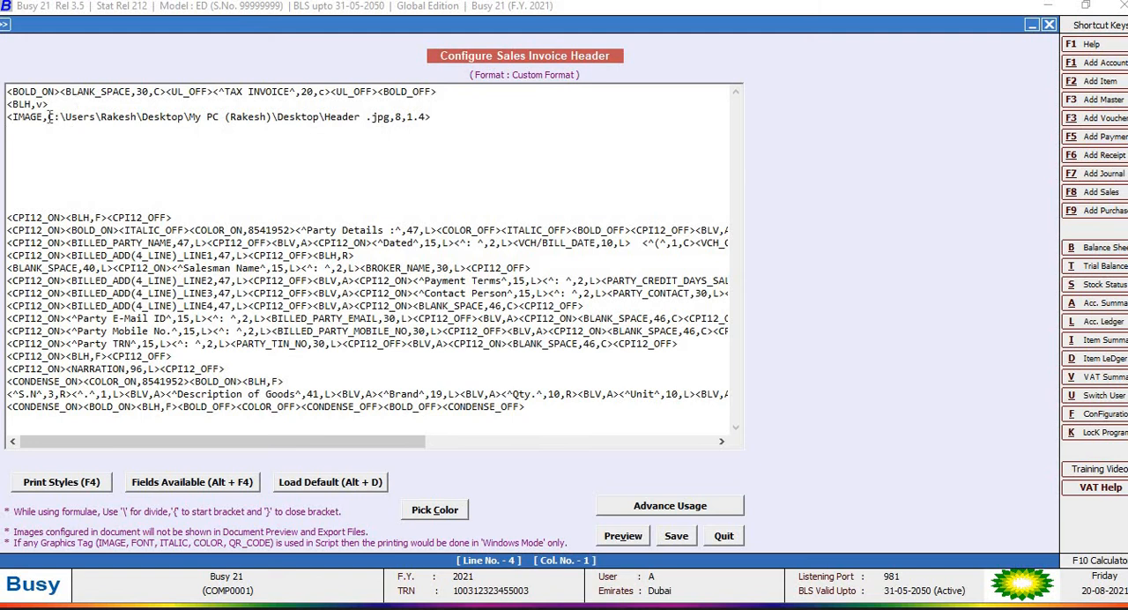
pyautogui.click(50, 117)
pyautogui.hotkey('shift', 'End')
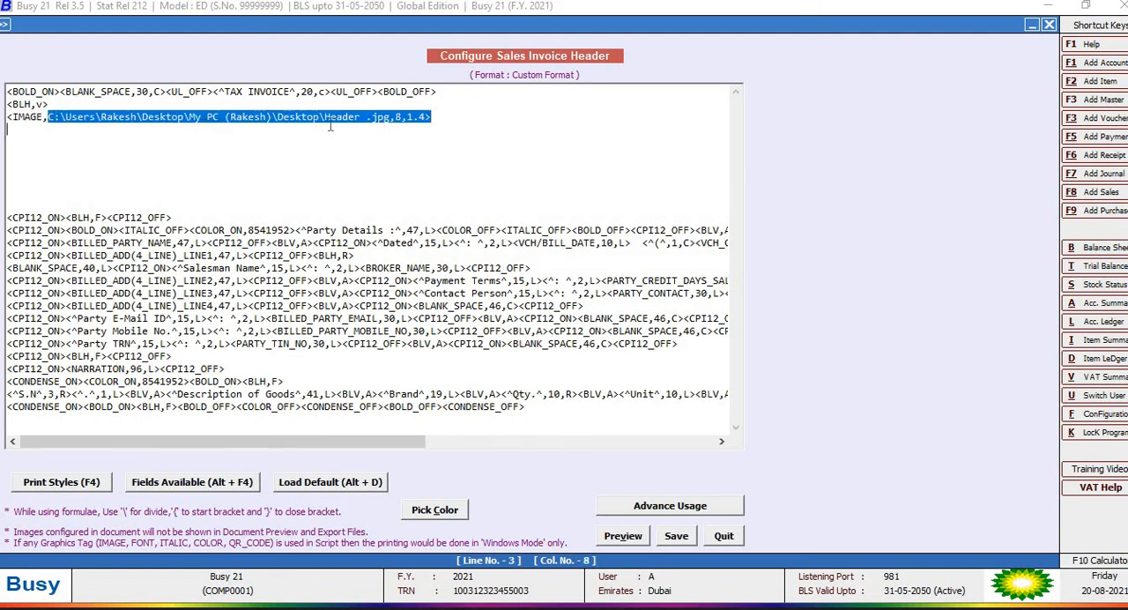
pyautogui.moveTo(380, 122); pyautogui.dragTo(389, 121)
pyautogui.press('Right')
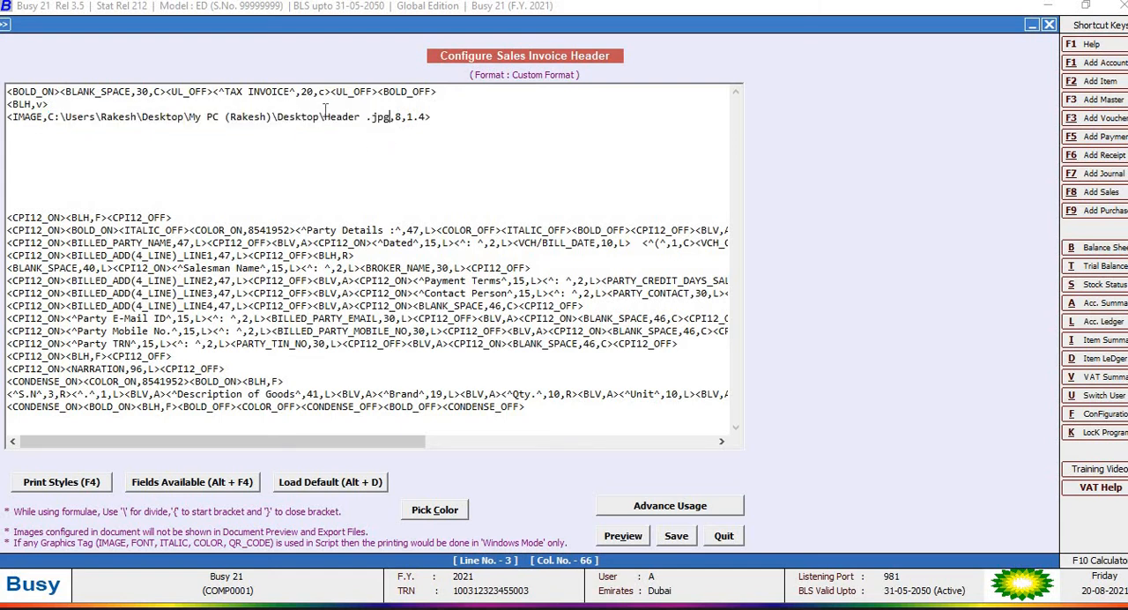
pyautogui.click(669, 540)
pyautogui.press('Return')
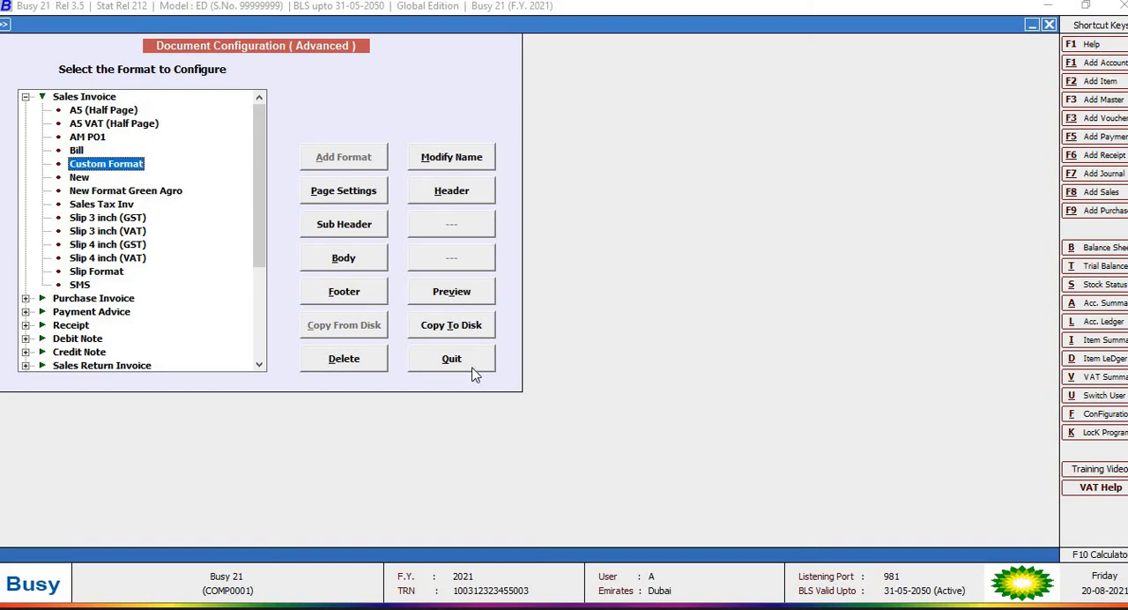
# Step: Preview the Custom Format sales invoice layout with its logo header, and leave the document configuration
pyautogui.click(467, 298)
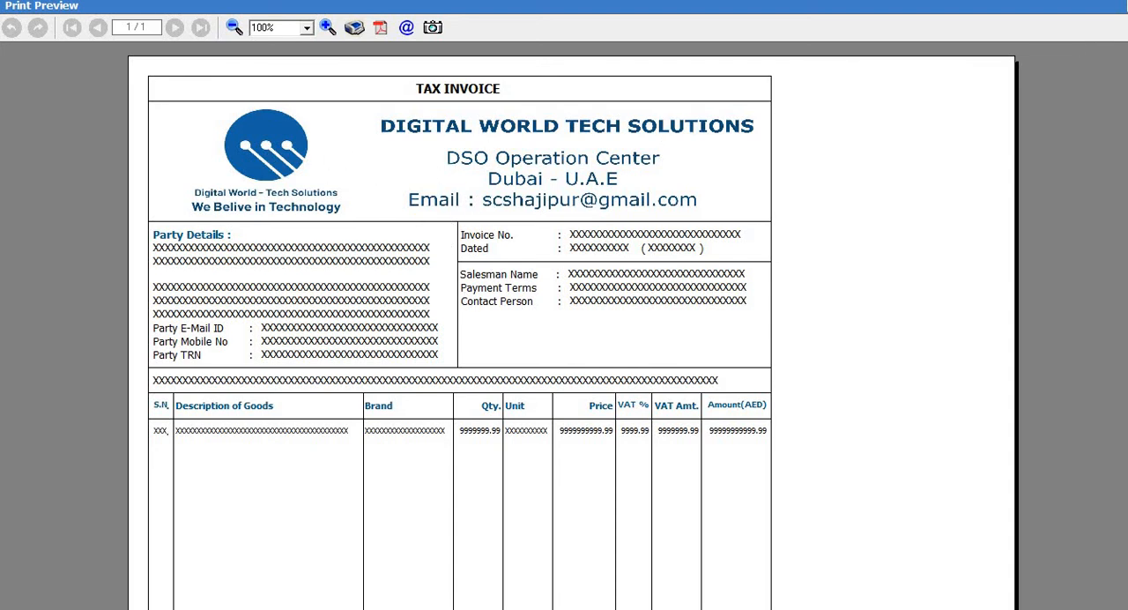
pyautogui.press('Escape')
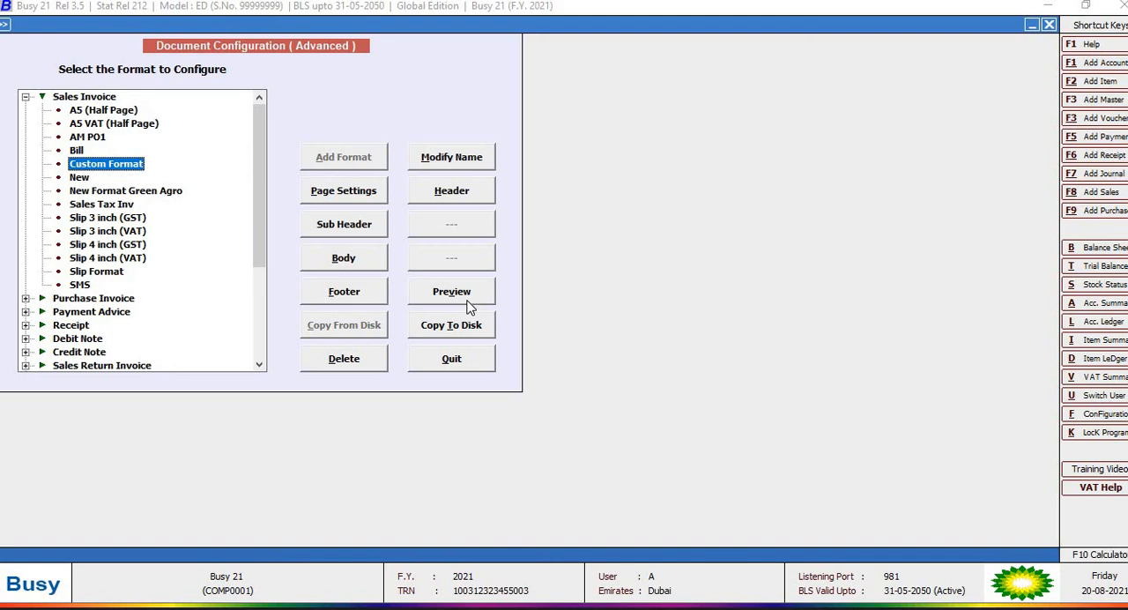
pyautogui.press('Escape')
pyautogui.press('Escape')
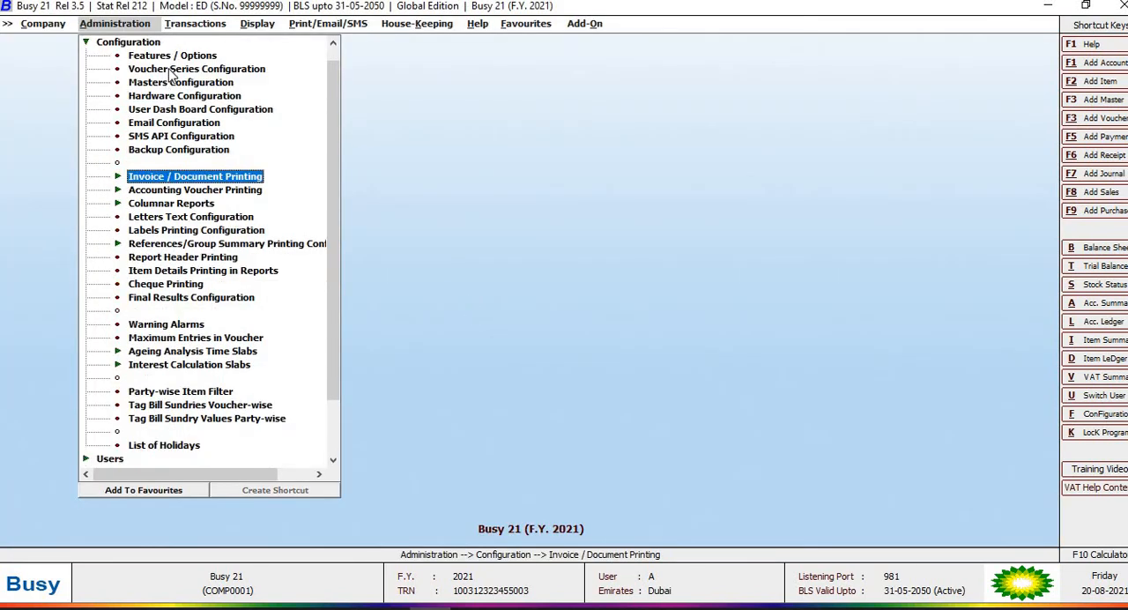
# Step: Open the voucher configuration of the Main sales series and accept the additional item field named Brand
pyautogui.doubleClick(171, 70)
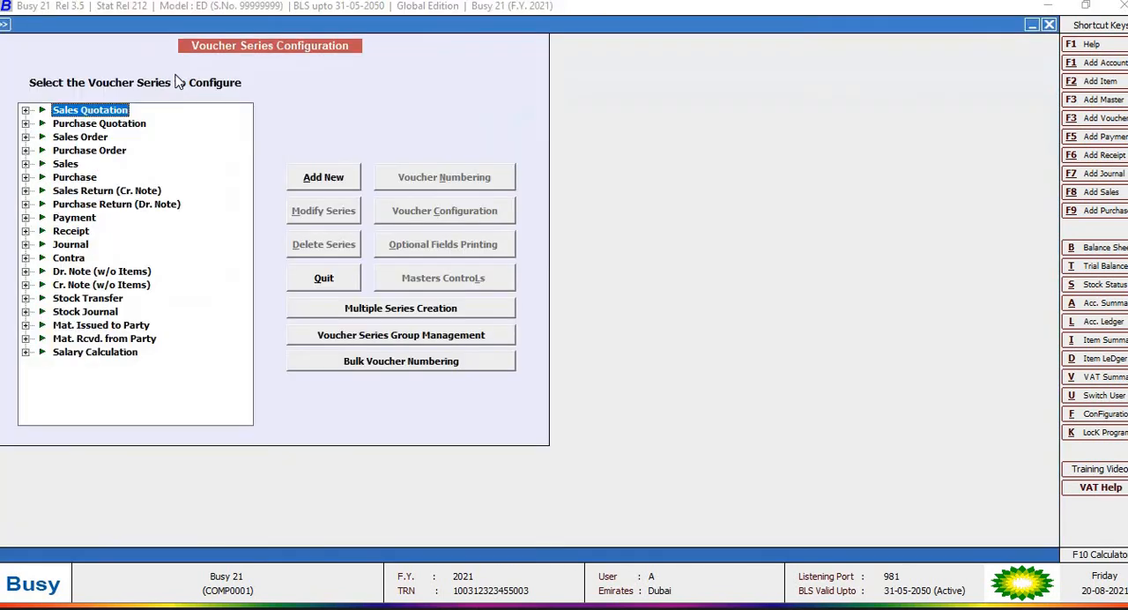
pyautogui.doubleClick(70, 165)
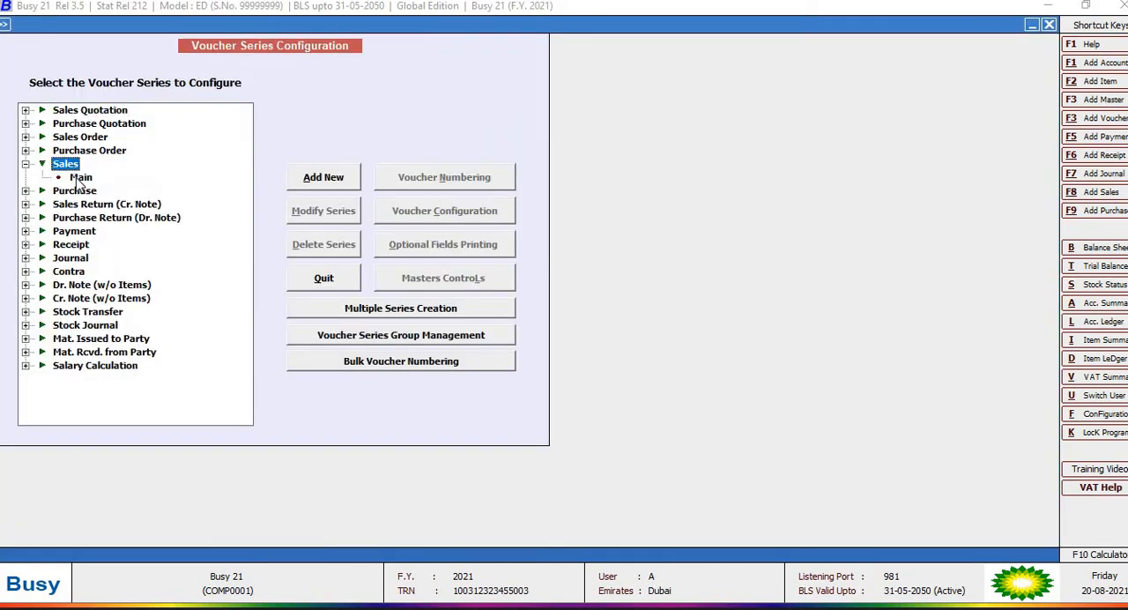
pyautogui.click(78, 178)
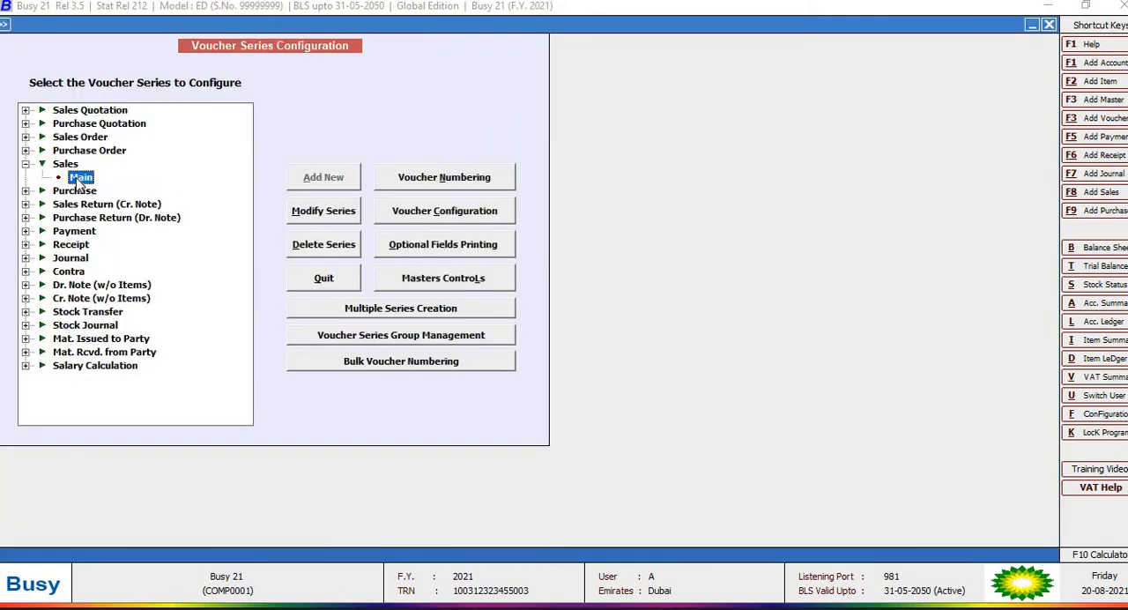
pyautogui.click(436, 216)
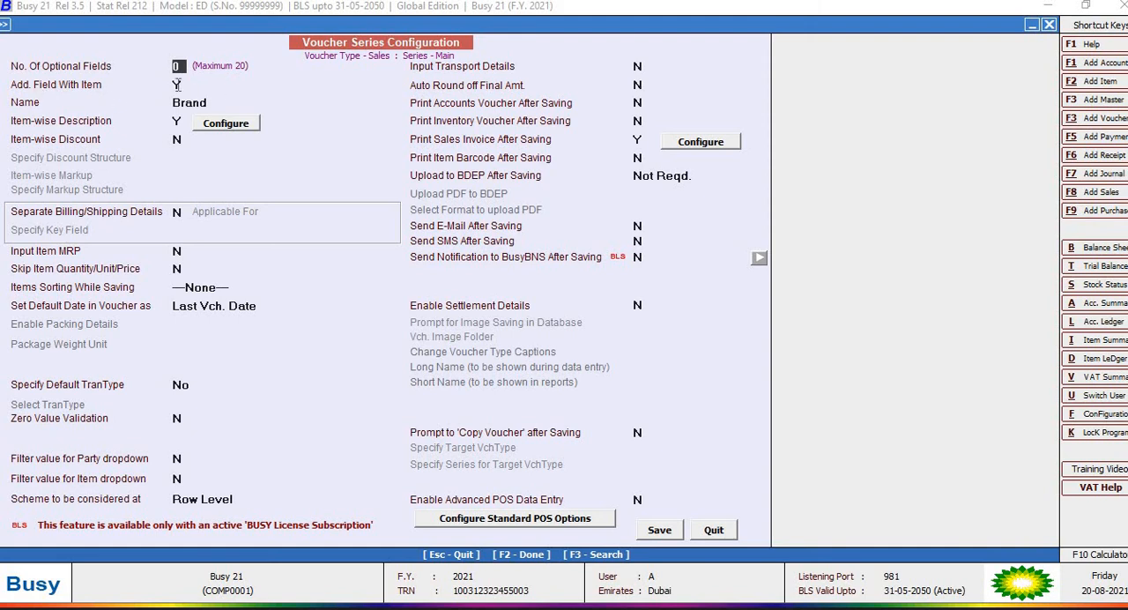
pyautogui.press('Return')
pyautogui.press('Return')
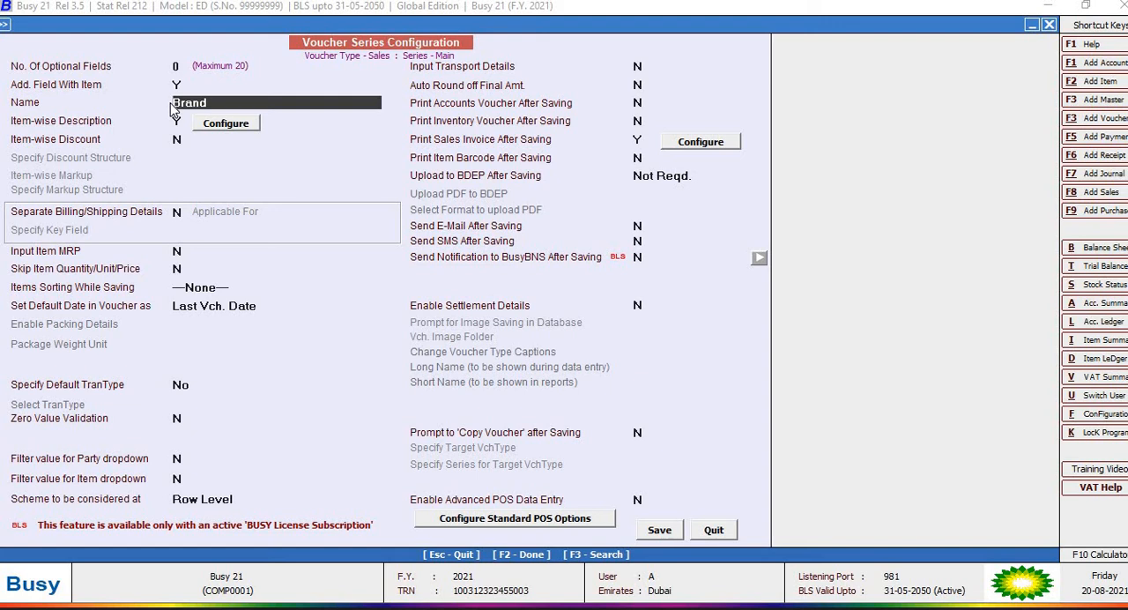
# Step: Review the item-wise description setup with its Color and Size lines, confirm it and save the Main sales series configuration
pyautogui.click(238, 125)
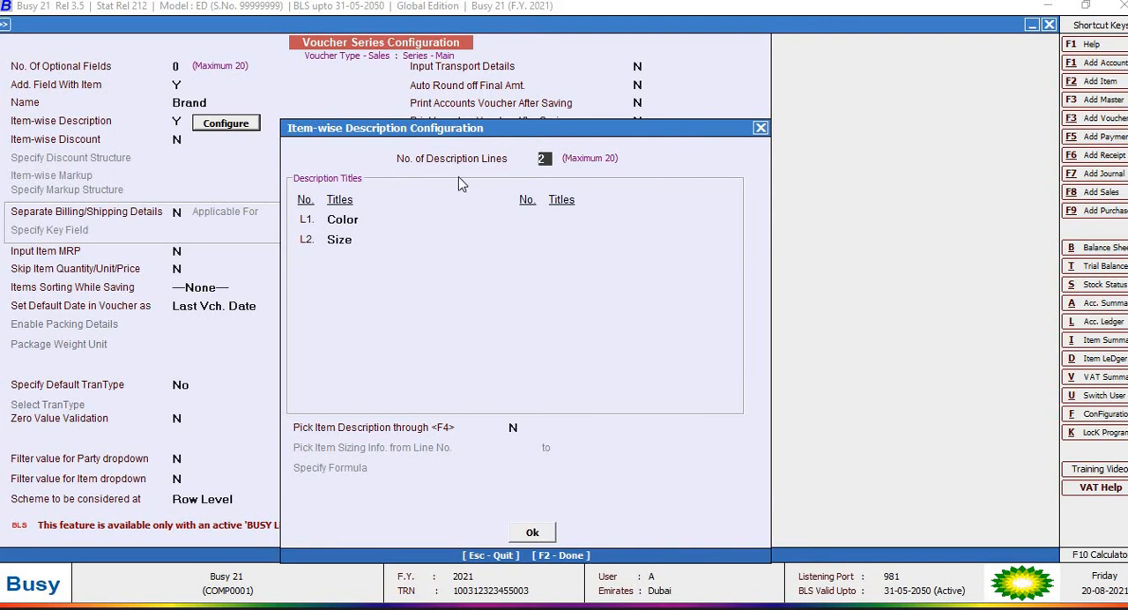
pyautogui.moveTo(533, 134); pyautogui.dragTo(425, 95)
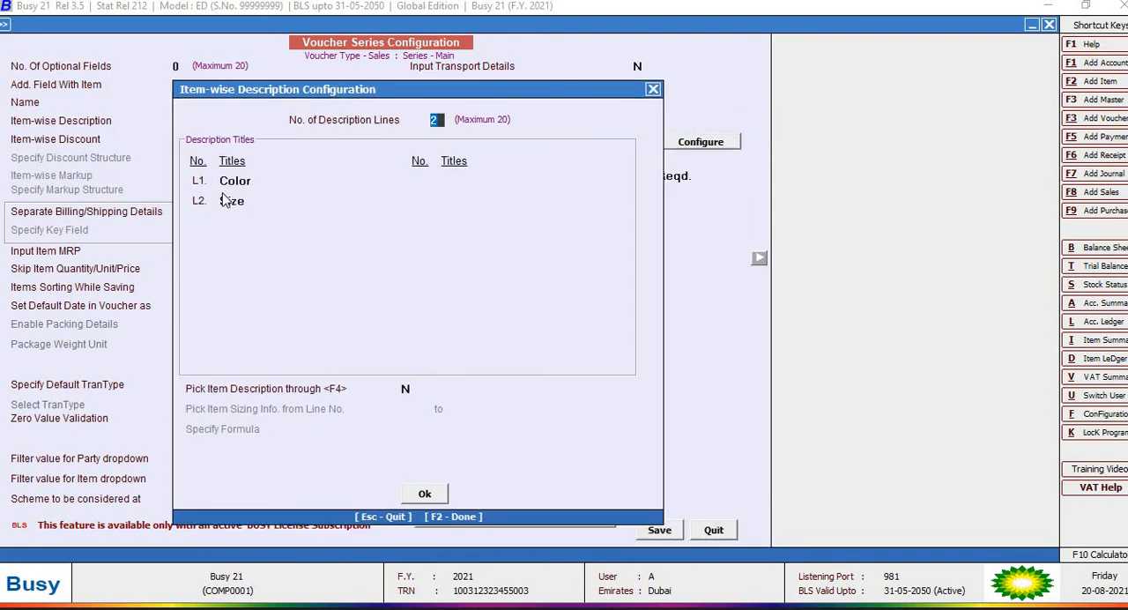
pyautogui.press('Return')
pyautogui.press('Return')
pyautogui.click(426, 496)
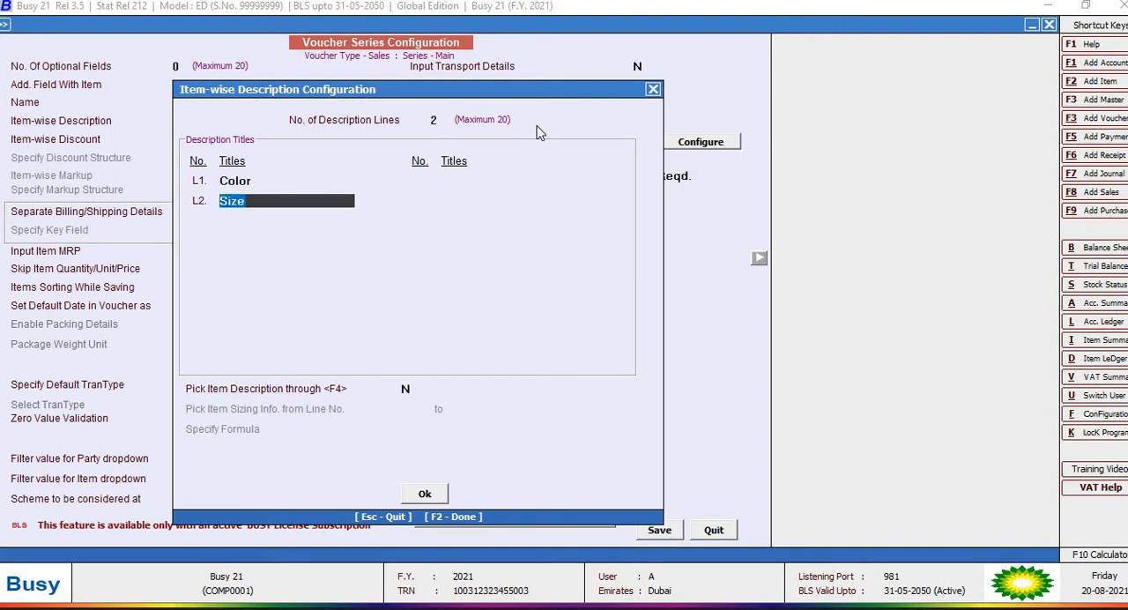
pyautogui.click(665, 523)
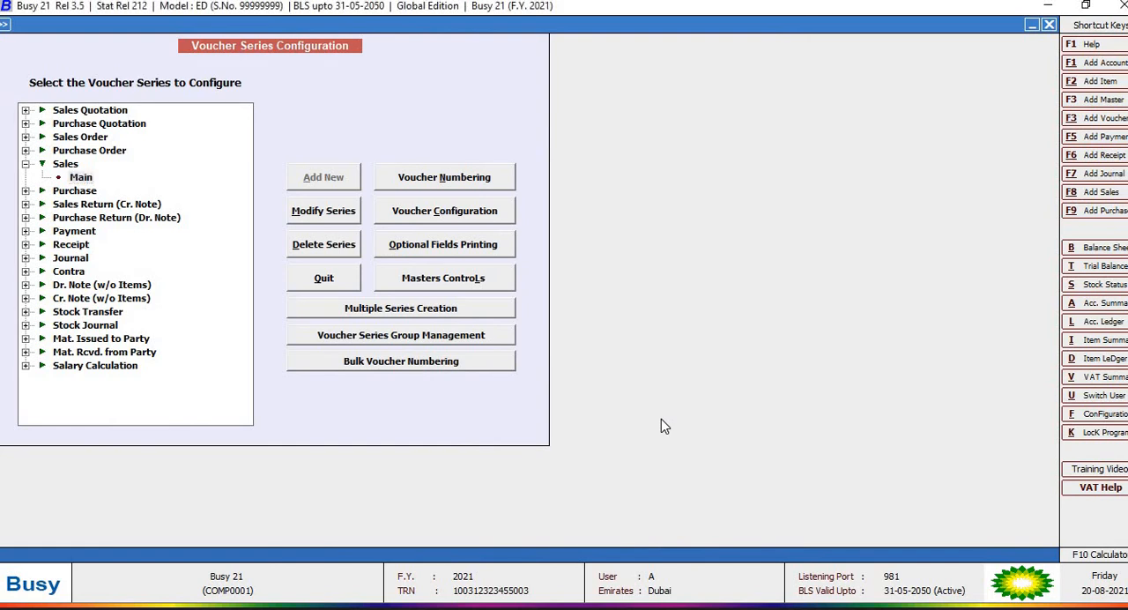
# Step: Leave the voucher series configuration and open the Main series sales voucher dated 01-01-2021 for modification
pyautogui.press('Escape')
pyautogui.press('Right')
pyautogui.press('Return')
pyautogui.press('Down')
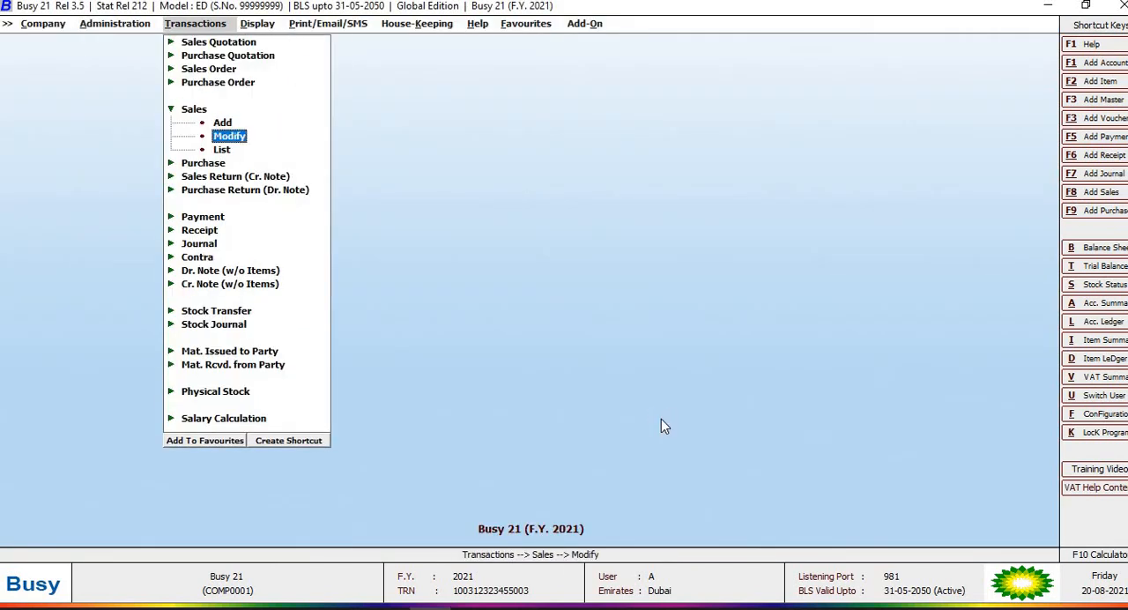
pyautogui.press('Return')
# Step: Review the Brand, Color and Size entries in the additional field and description details of item ACER 4Gb SSD
pyautogui.press('Return')
pyautogui.press('Return')
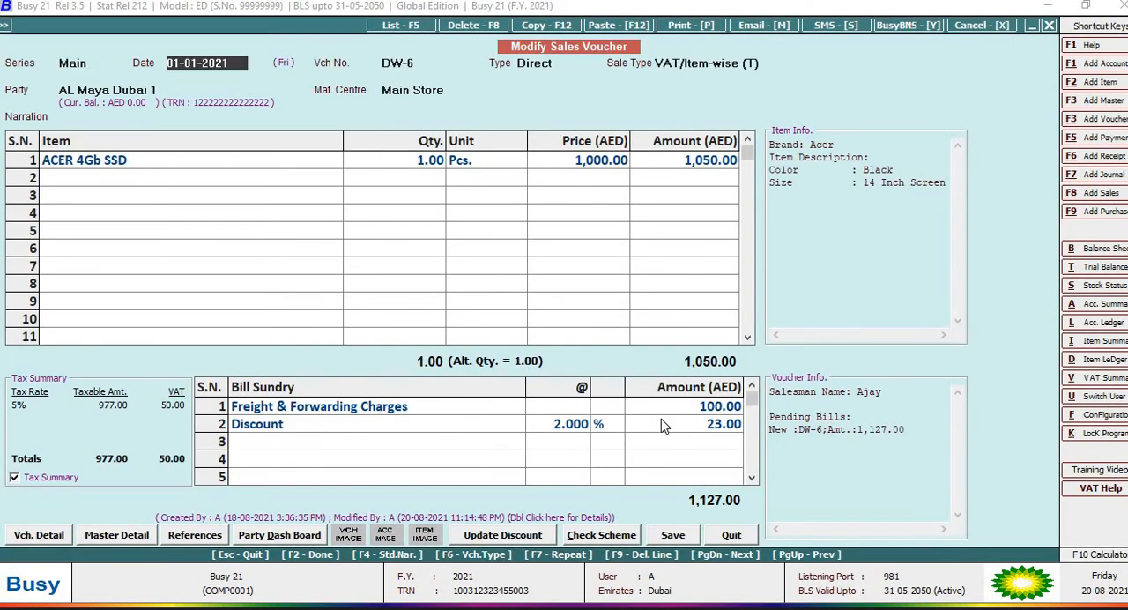
pyautogui.press('Return')
pyautogui.press('Return')
pyautogui.press('Return')
pyautogui.press('Return')
pyautogui.press('Return')
pyautogui.press('Return')
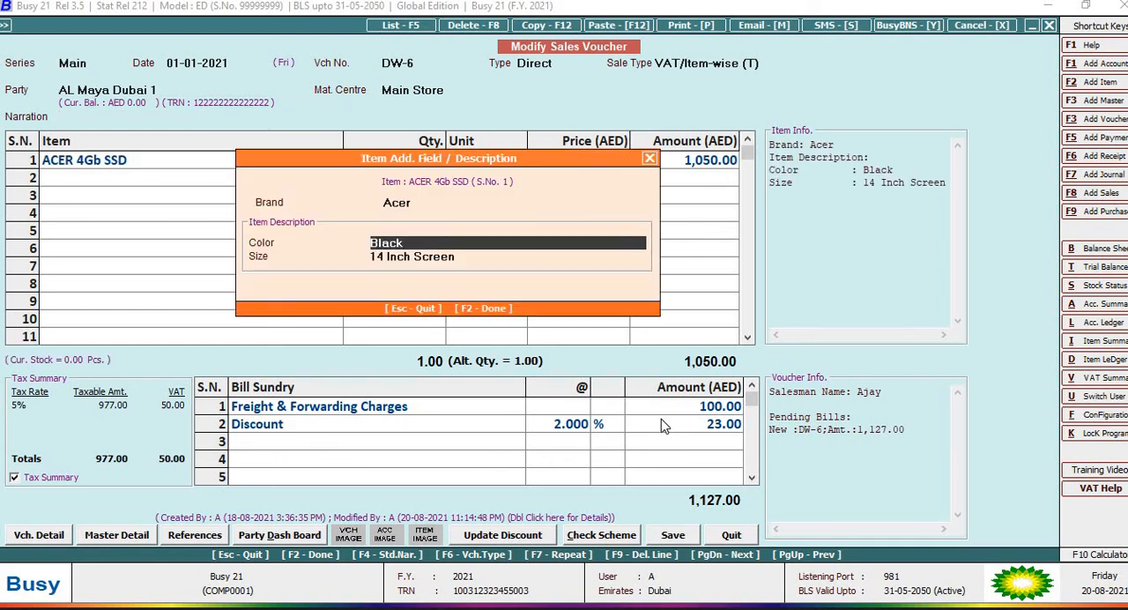
pyautogui.press('Up')
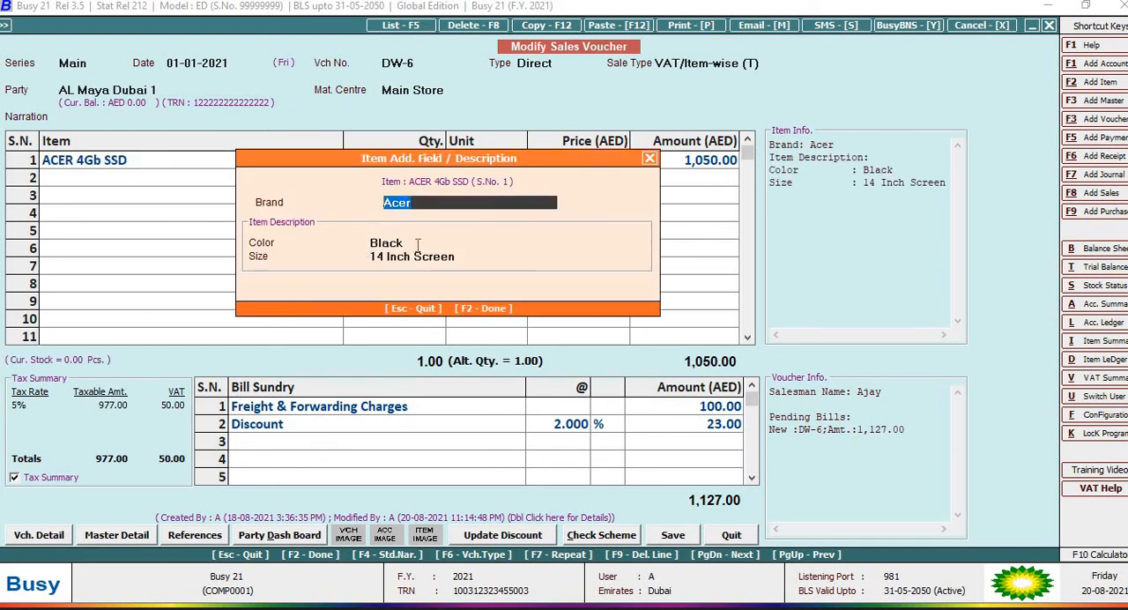
pyautogui.press('Return')
pyautogui.press('Return')
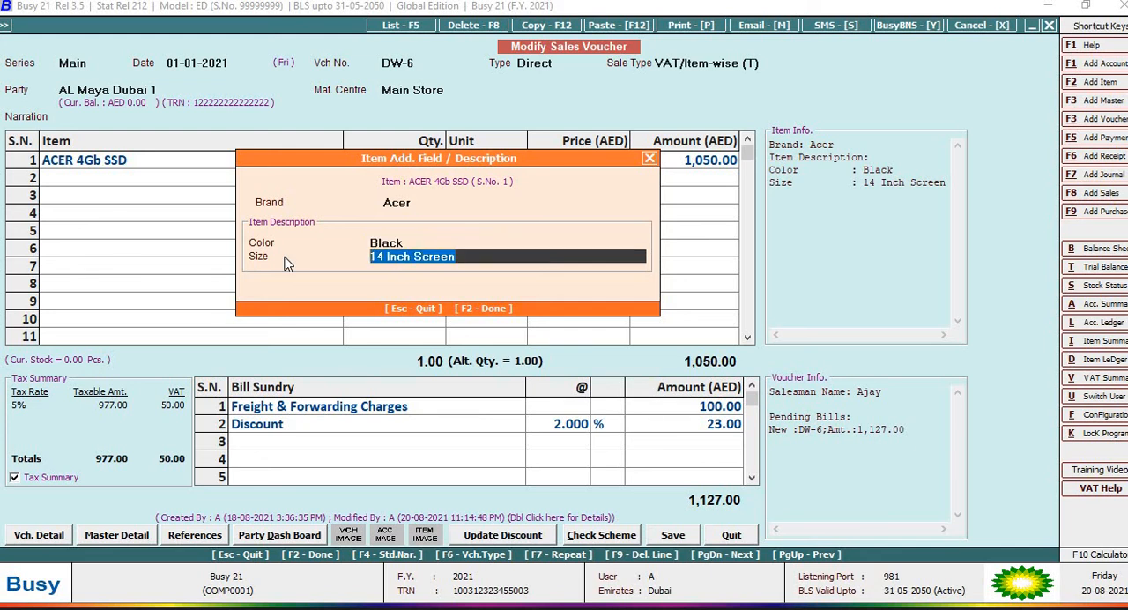
pyautogui.press('Return')
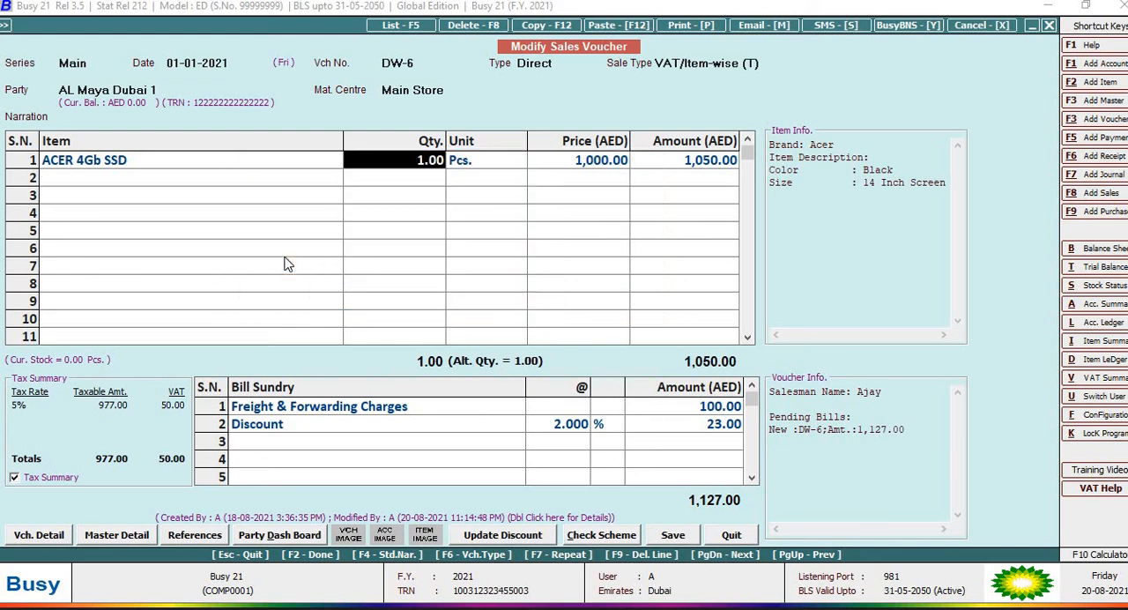
# Step: Save the sales voucher with its salesman details and agree to print the sales invoice
pyautogui.click(695, 534)
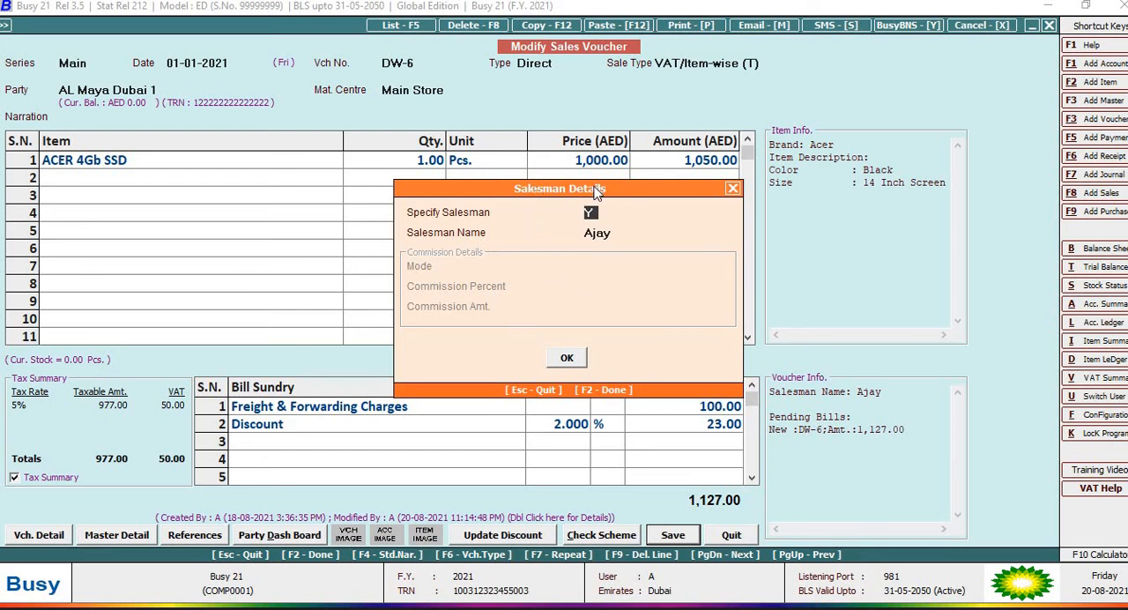
pyautogui.press('Return')
pyautogui.click(567, 357)
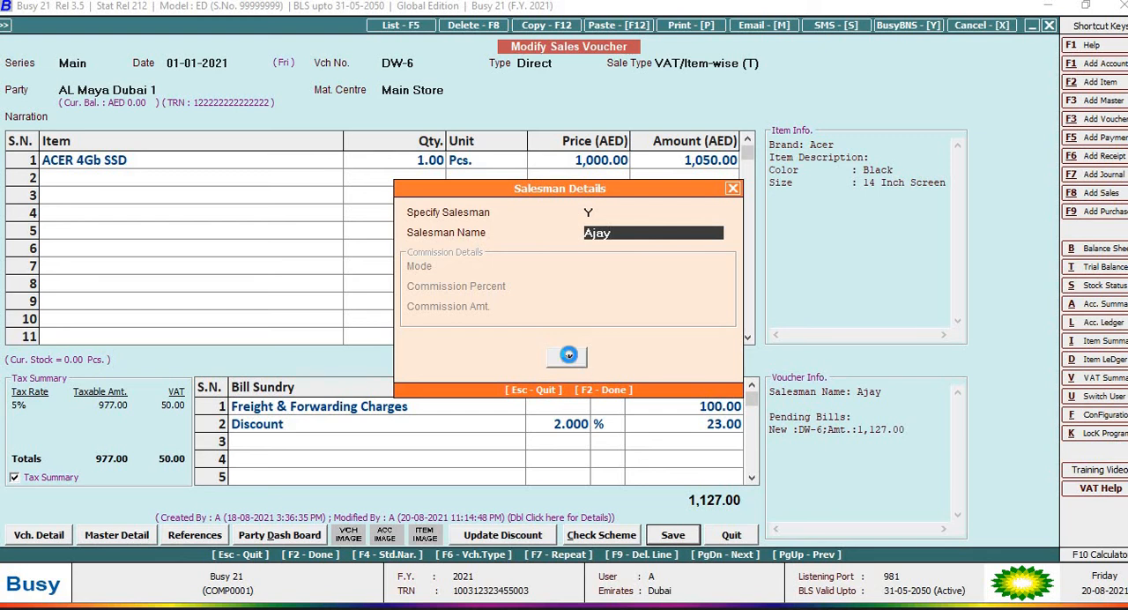
pyautogui.click(578, 417)
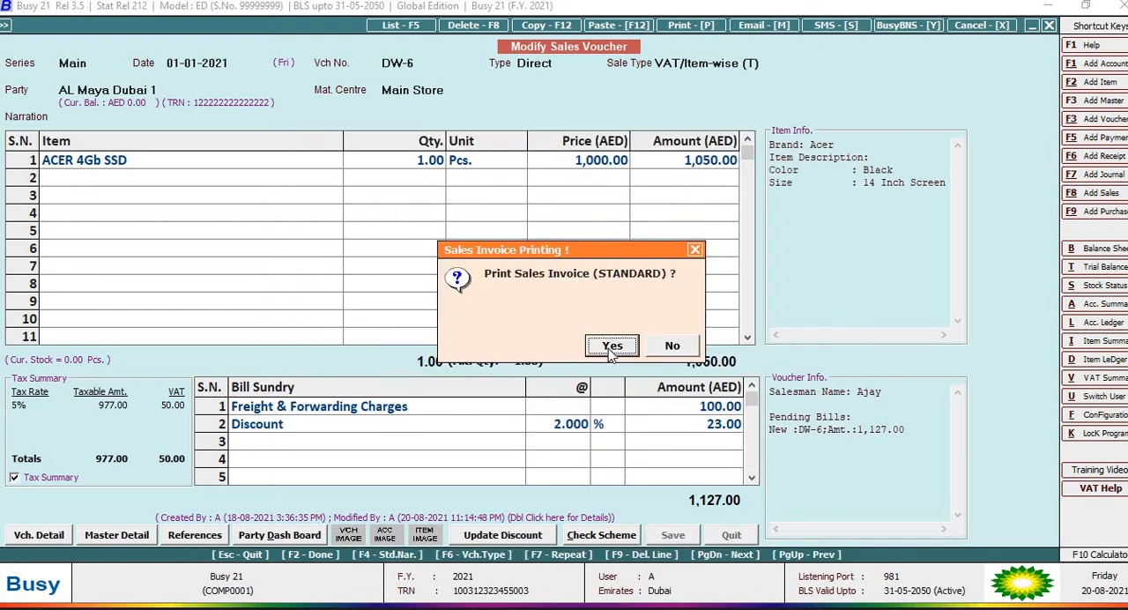
pyautogui.click(610, 345)
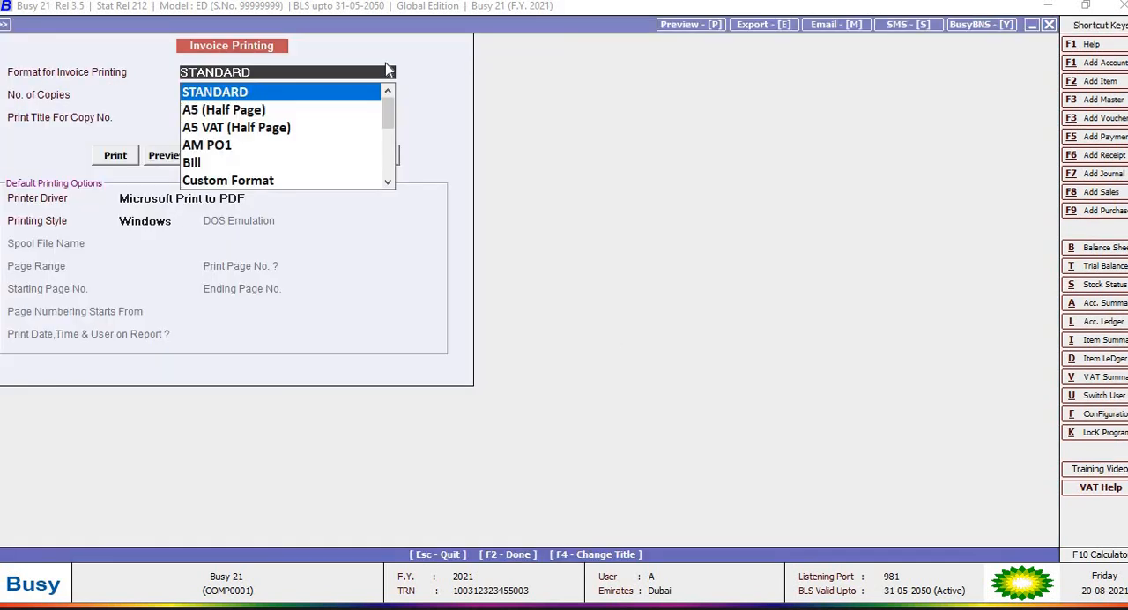
# Step: Preview the sales invoice in Custom Format, look through the page, and leave invoice printing
pyautogui.click(212, 183)
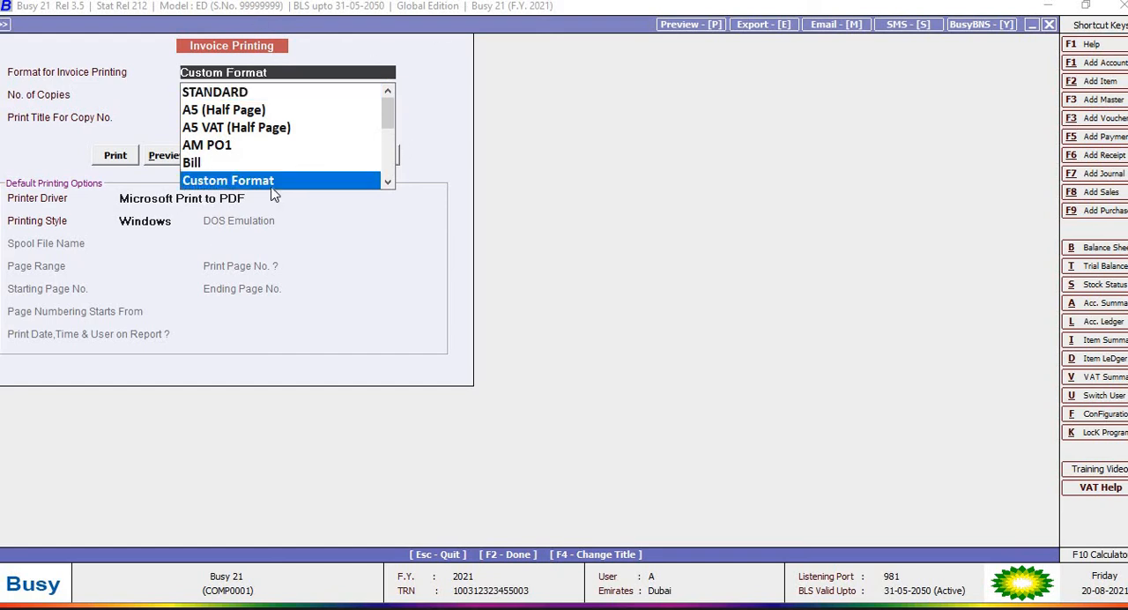
pyautogui.click(165, 158)
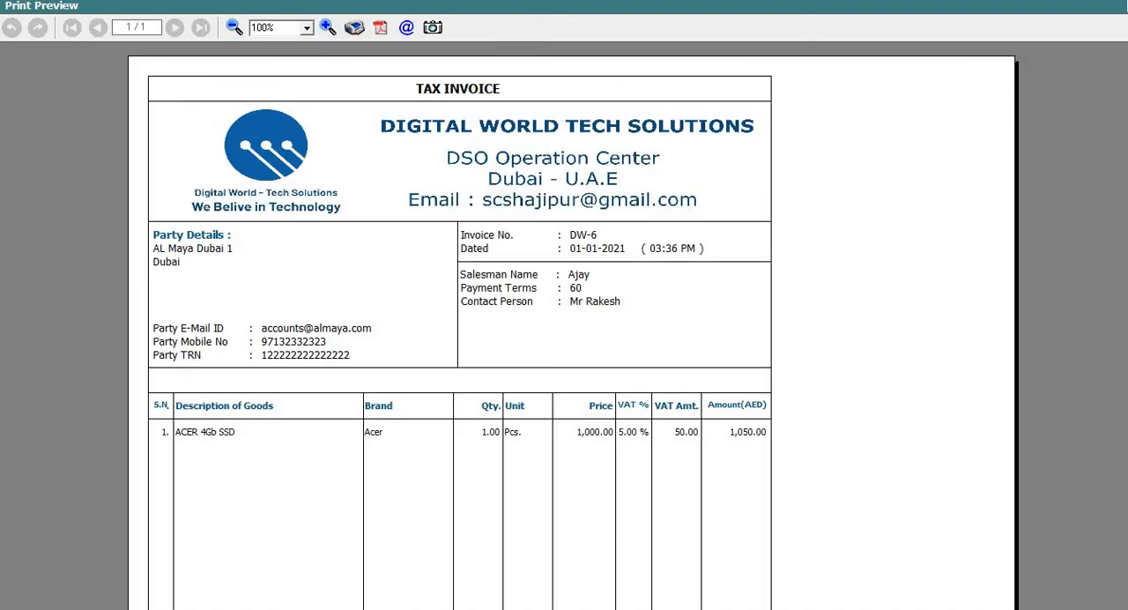
pyautogui.scroll(-5, 1093, 114)
pyautogui.scroll(5, 1092, 105)
pyautogui.press('Escape')
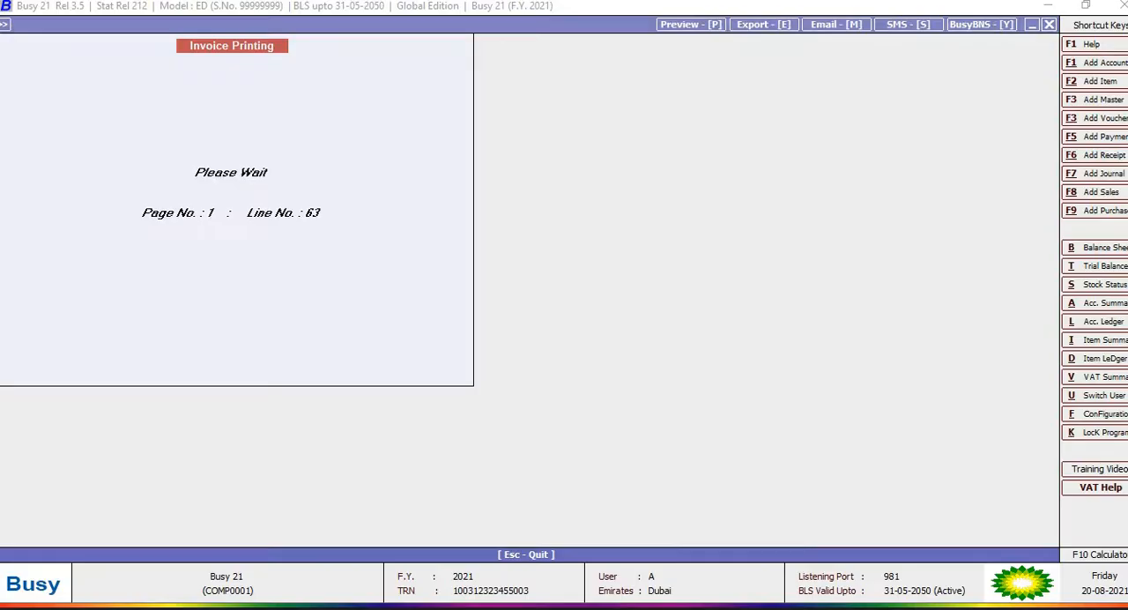
pyautogui.press('Escape')
pyautogui.press('Escape')
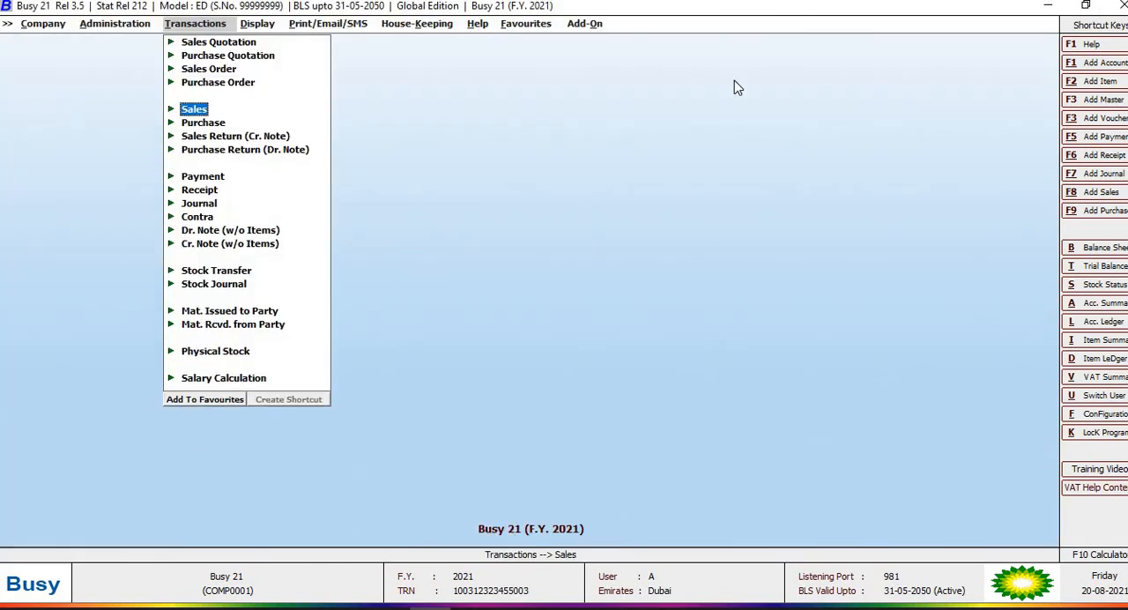
# Step: Open the header configuration of the Custom Format sales invoice in the advanced document configuration
pyautogui.click(125, 24)
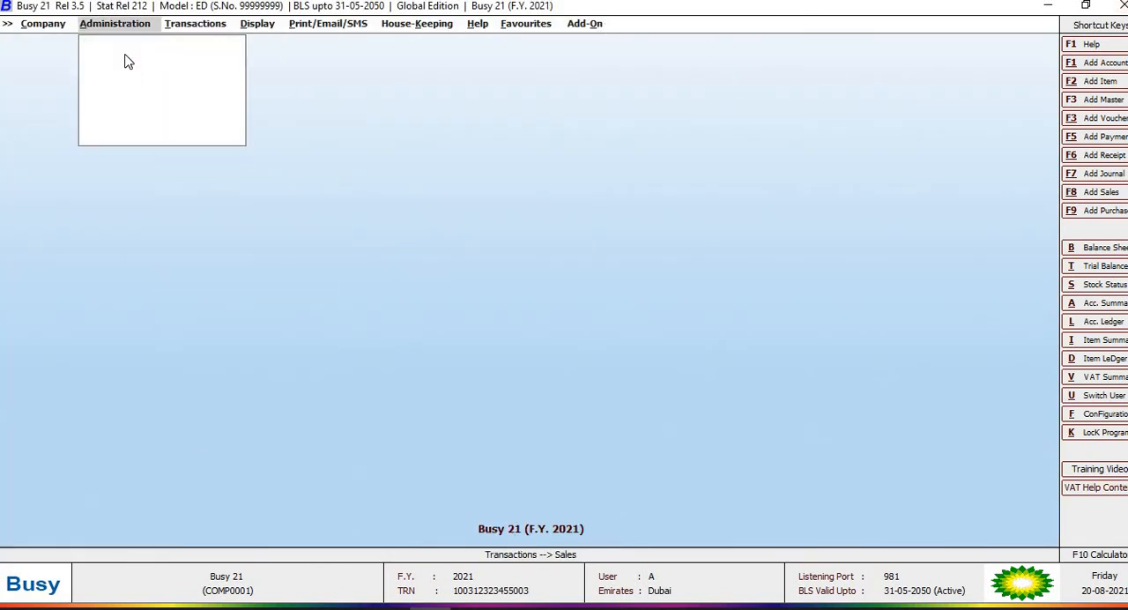
pyautogui.click(126, 58)
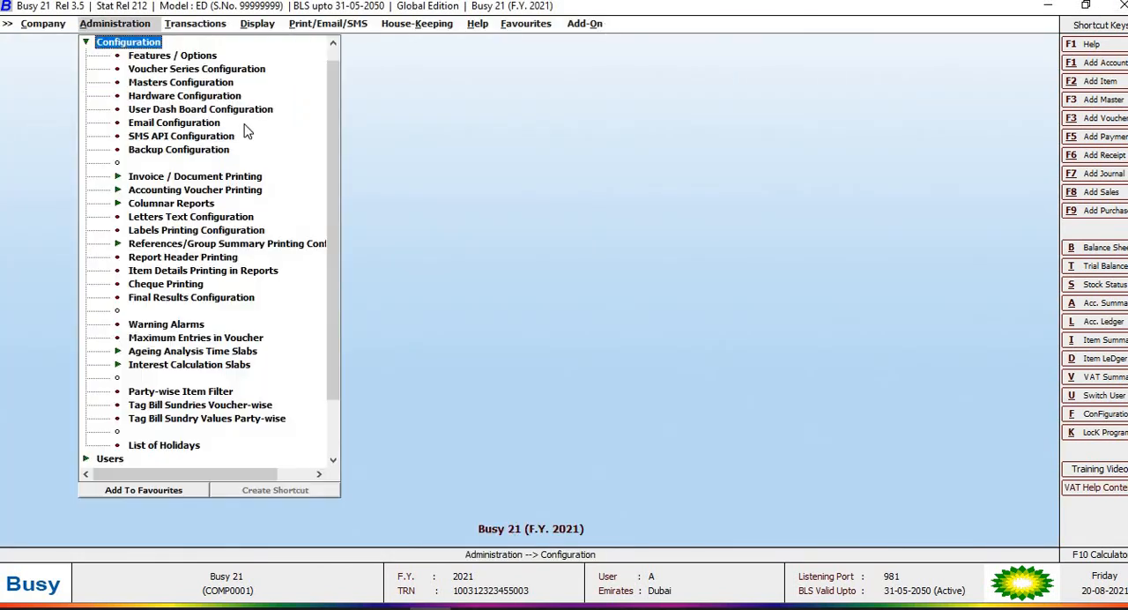
pyautogui.click(180, 178)
pyautogui.click(196, 208)
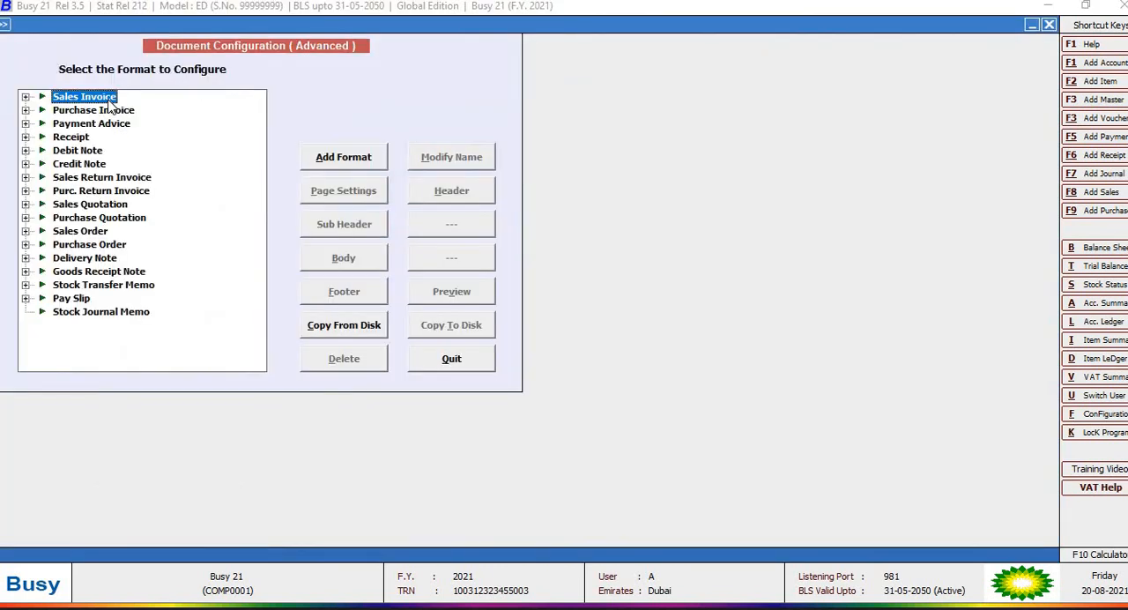
pyautogui.doubleClick(110, 100)
pyautogui.click(108, 166)
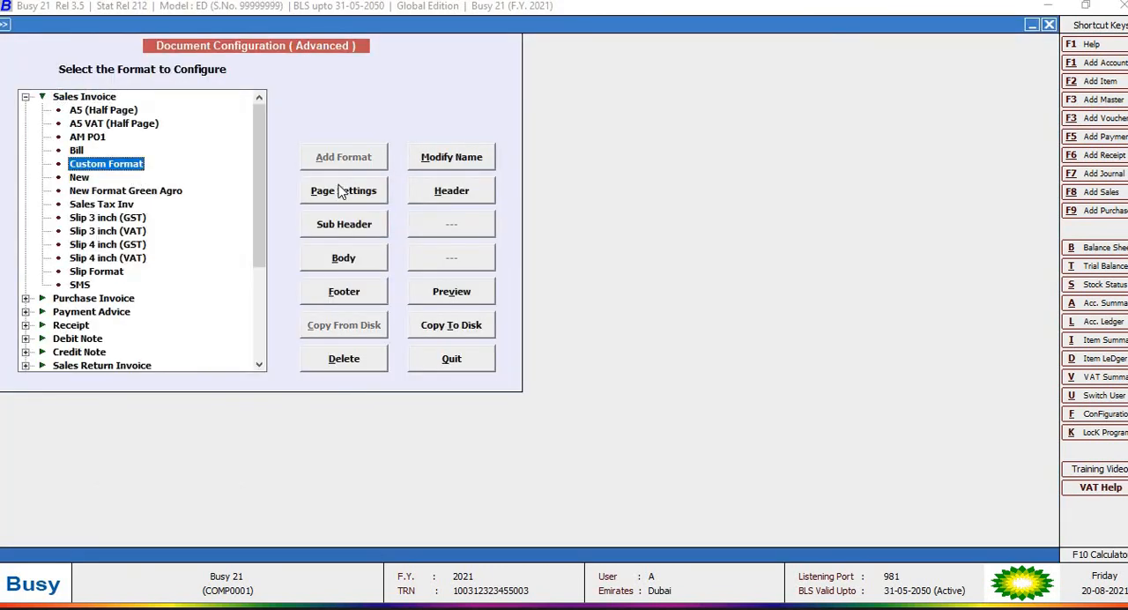
pyautogui.click(421, 185)
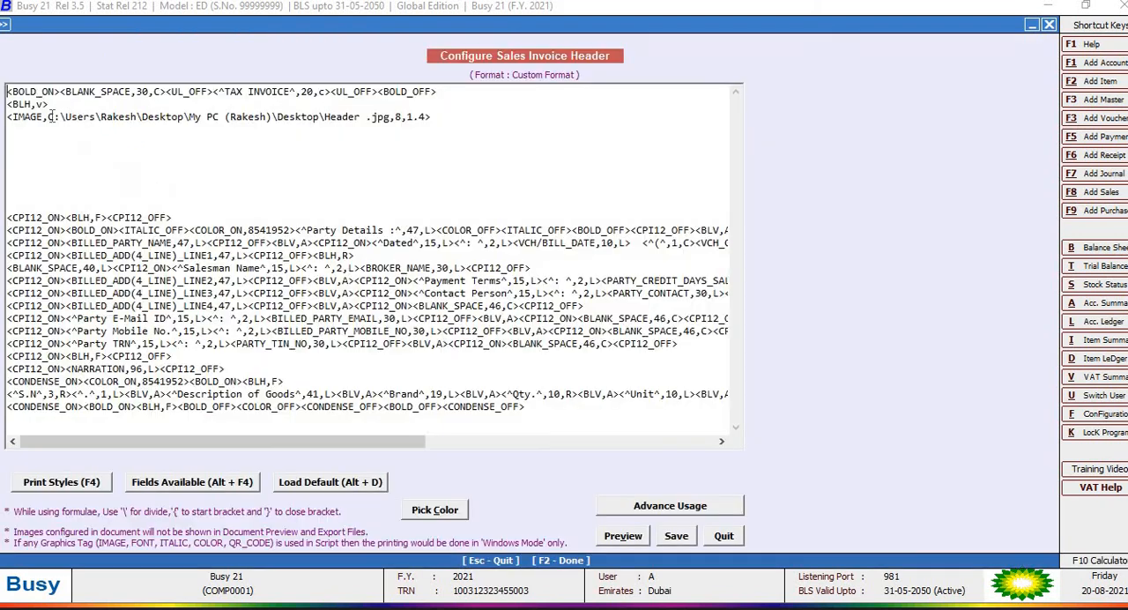
# Step: Examine the image path and the size values in the header's IMAGE tag
pyautogui.click(49, 117)
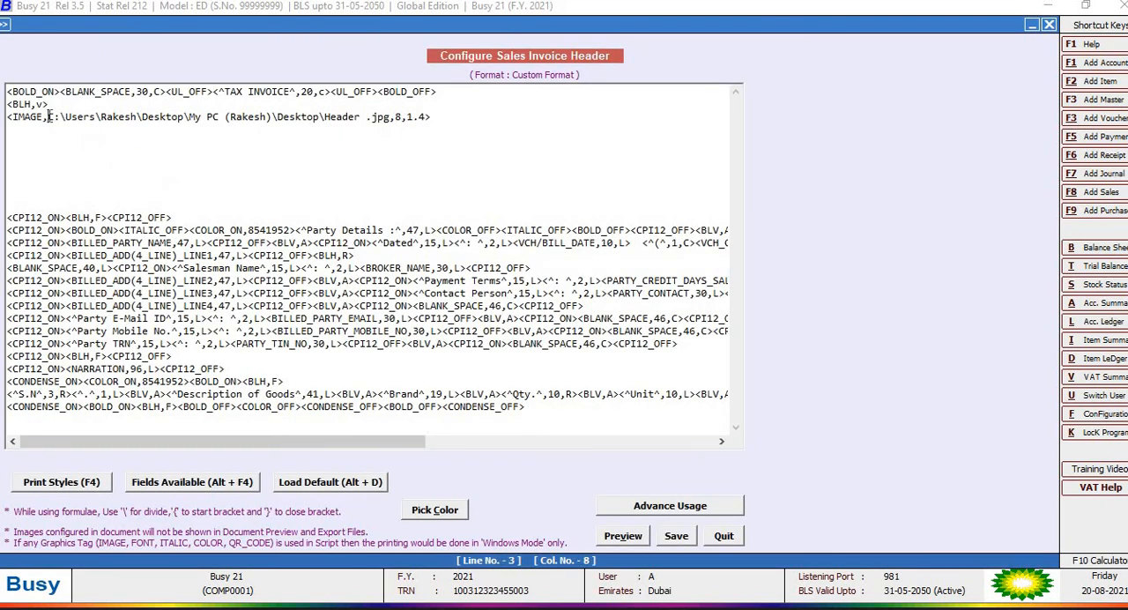
pyautogui.moveTo(50, 116); pyautogui.dragTo(395, 118)
pyautogui.write('3')
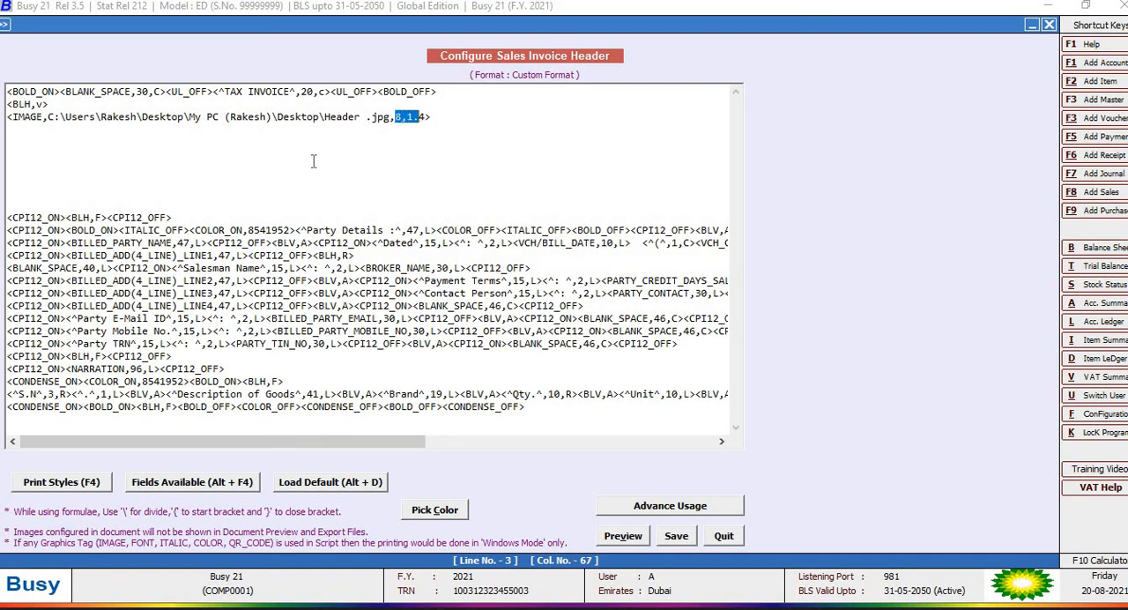
# Step: Preview the Custom Format header with its logo image, close the preview and save the header configuration
pyautogui.click(620, 540)
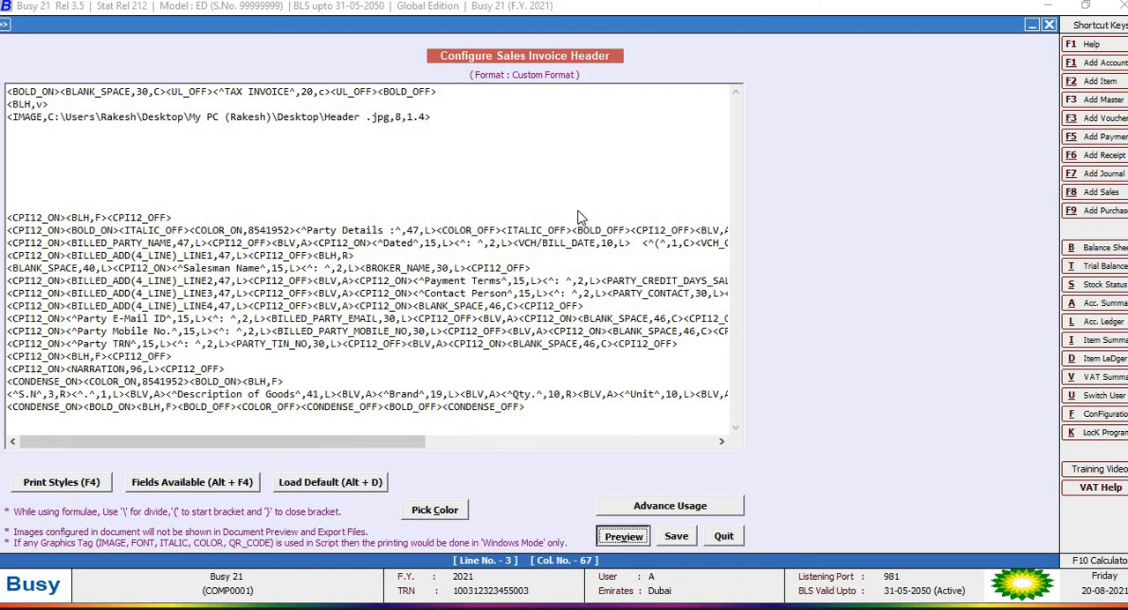
pyautogui.click(630, 351)
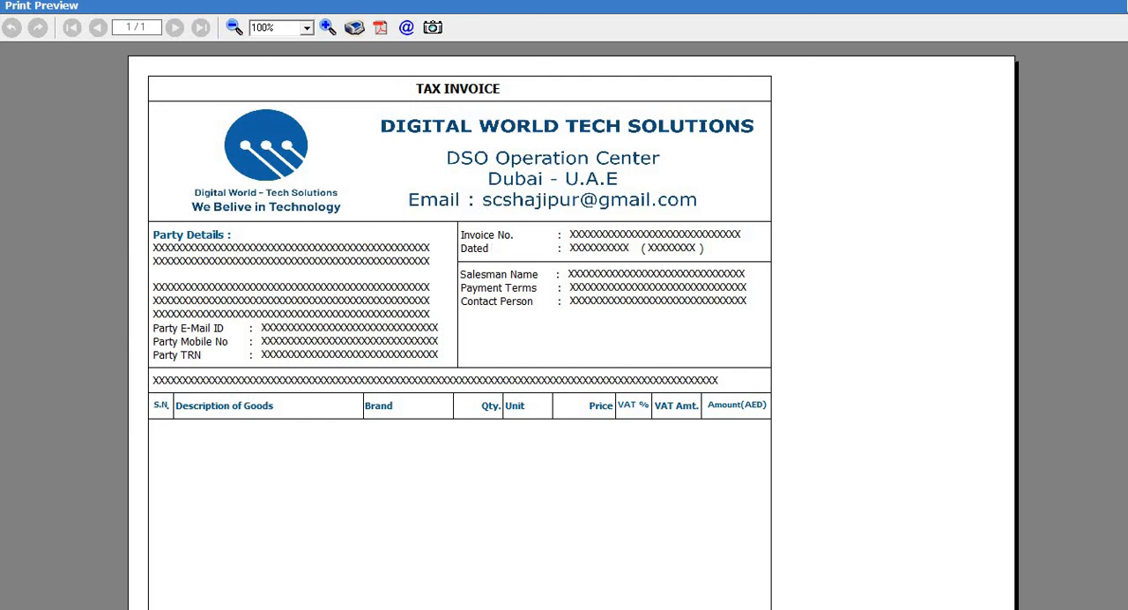
pyautogui.press('Escape')
pyautogui.click(676, 536)
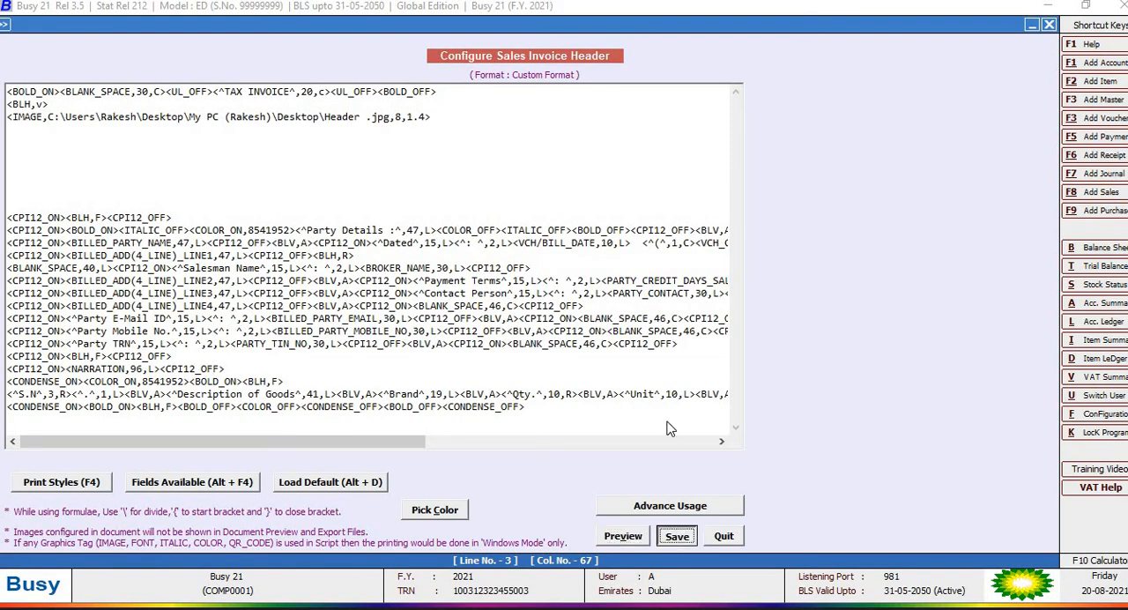
pyautogui.click(614, 344)
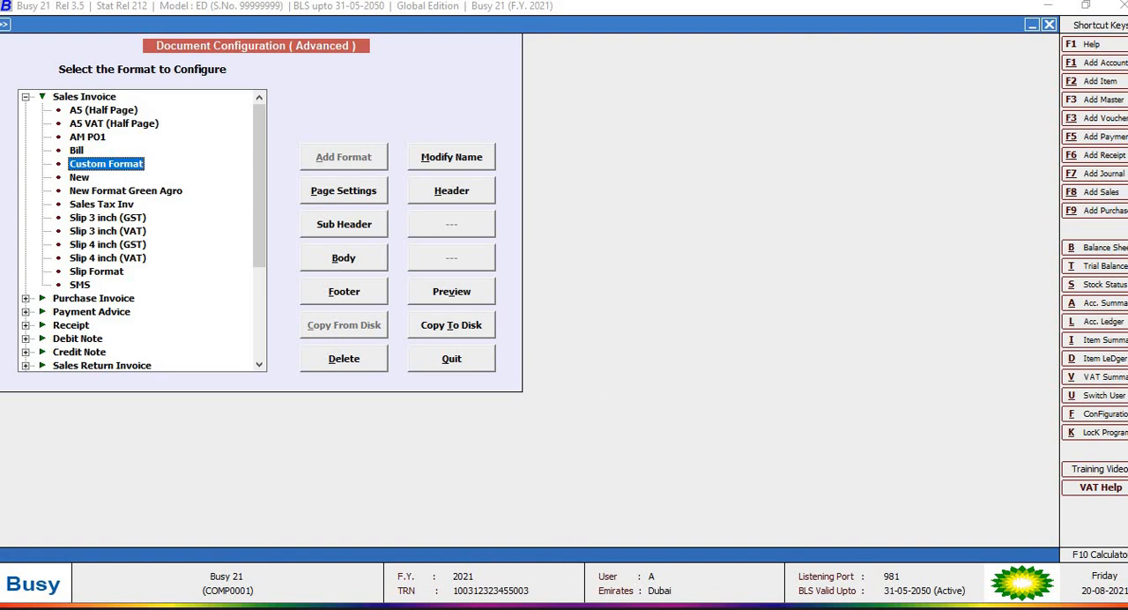
# Step: Switch to the browser window with the Digital World - Tech Solutions YouTube channel page
pyautogui.click(415, 608)
pyautogui.hotkey('alt', 'Tab')
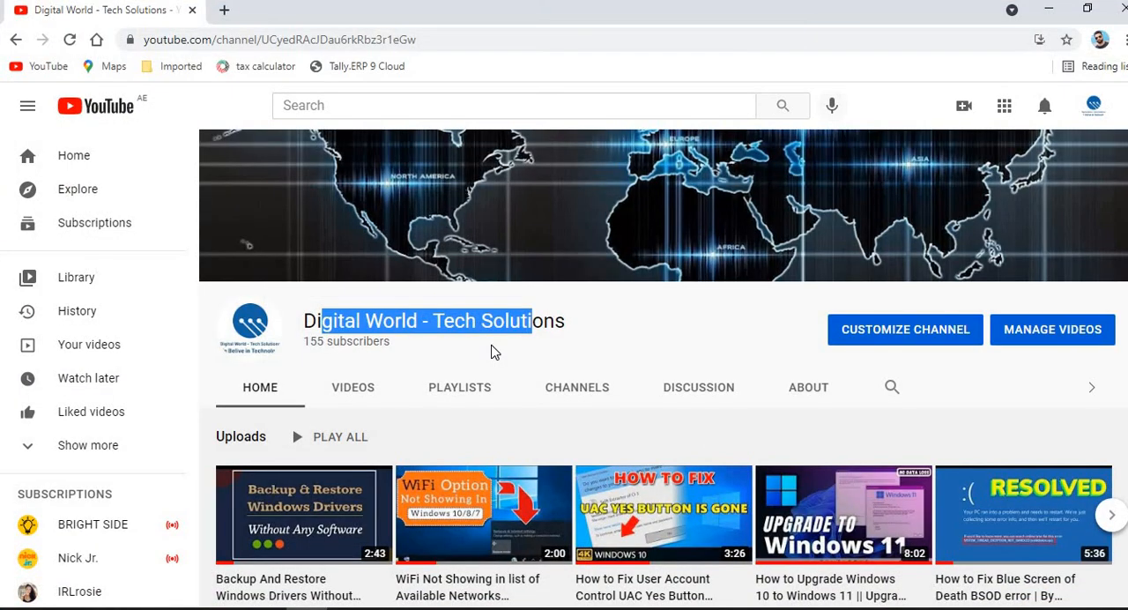